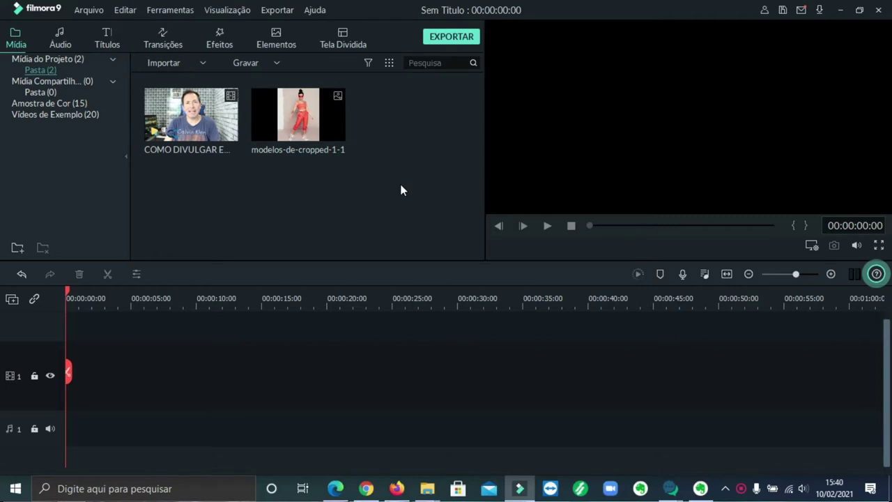
{"action": "left_click", "coordinate": [813, 247]}
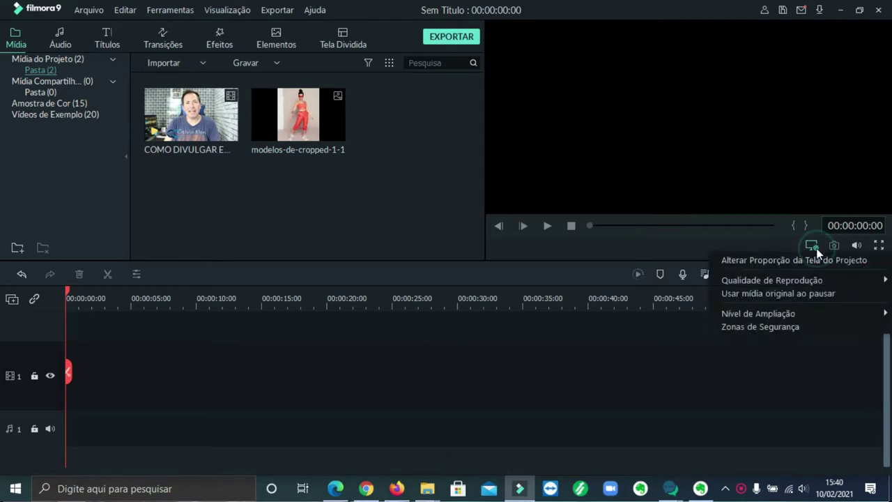
{"action": "left_click", "coordinate": [774, 259]}
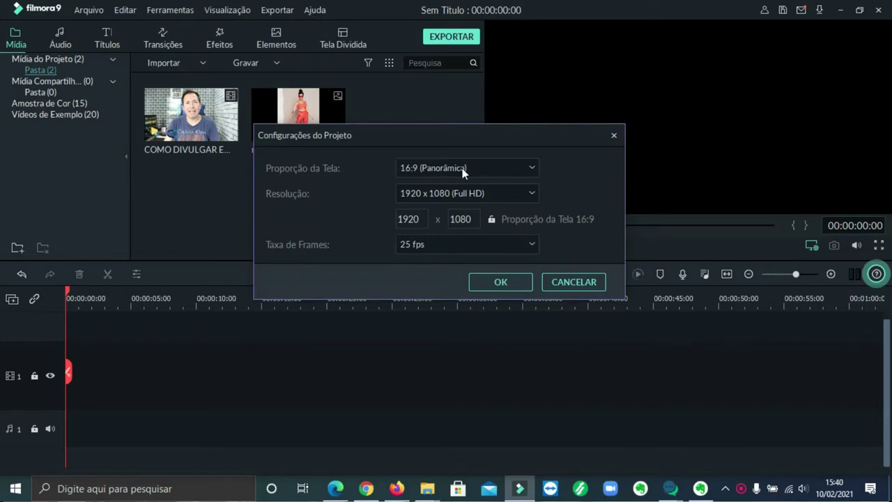
{"action": "left_click", "coordinate": [532, 168]}
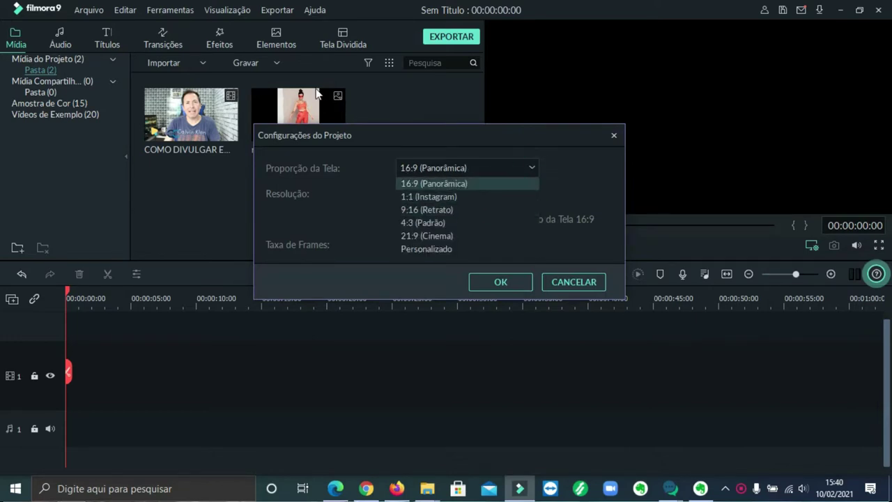
{"action": "left_click", "coordinate": [586, 286]}
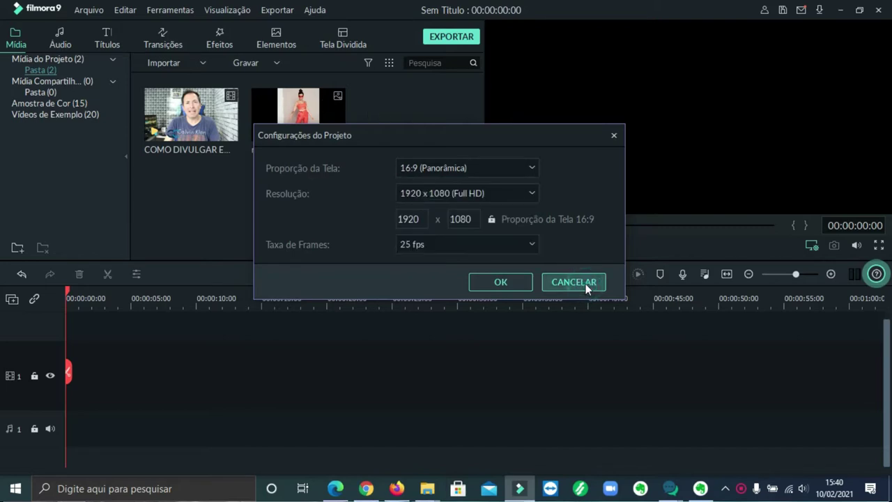
{"action": "left_click", "coordinate": [585, 283]}
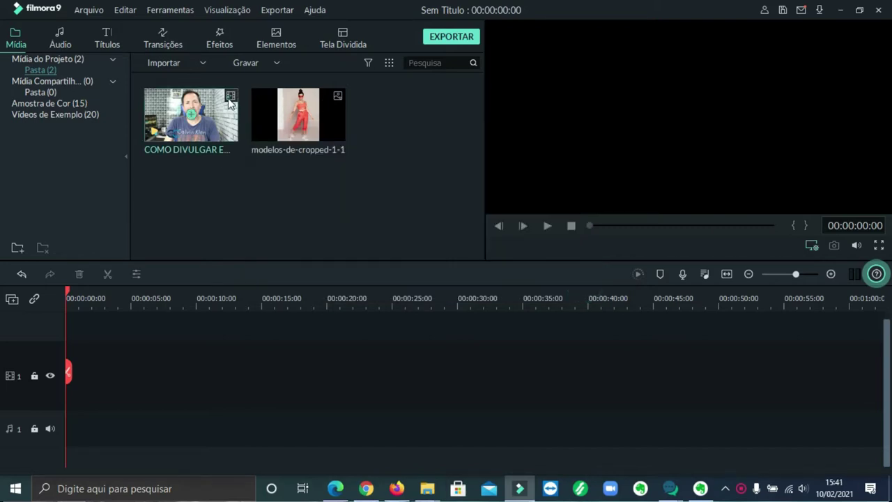
Step: Place the "COMO DIVULGAR EM GRUPOS DO FACEBOOK NO AUTOMATICO" video at the start of video track 1, keeping the 1920 x 1080 25fps project settings
{"action": "left_click_drag", "start_coordinate": [230, 103], "coordinate": [67, 390]}
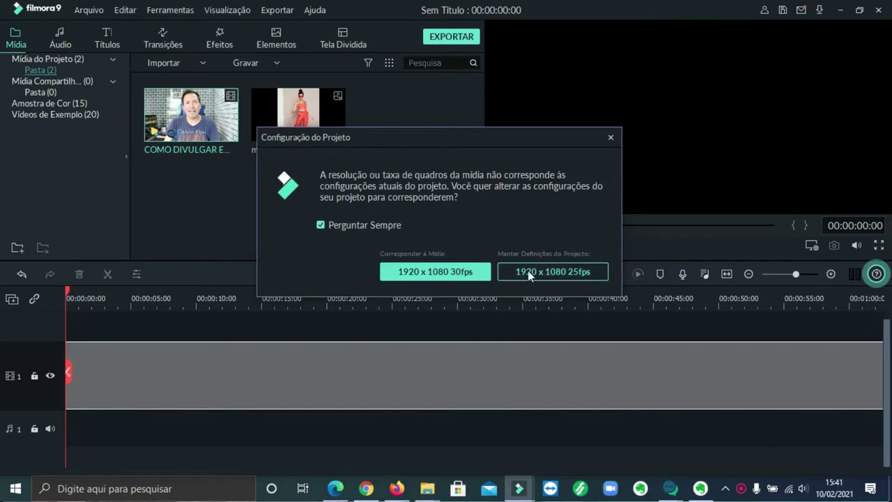
{"action": "left_click", "coordinate": [547, 272]}
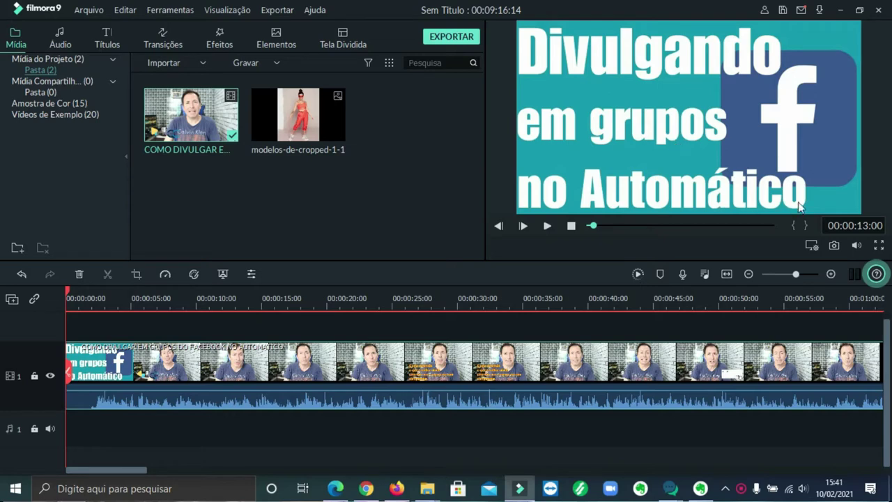
Step: Change the project's aspect ratio to 1:1 (Instagram) with a 1080 x 1080 resolution
{"action": "left_click", "coordinate": [815, 247]}
{"action": "left_click", "coordinate": [807, 260]}
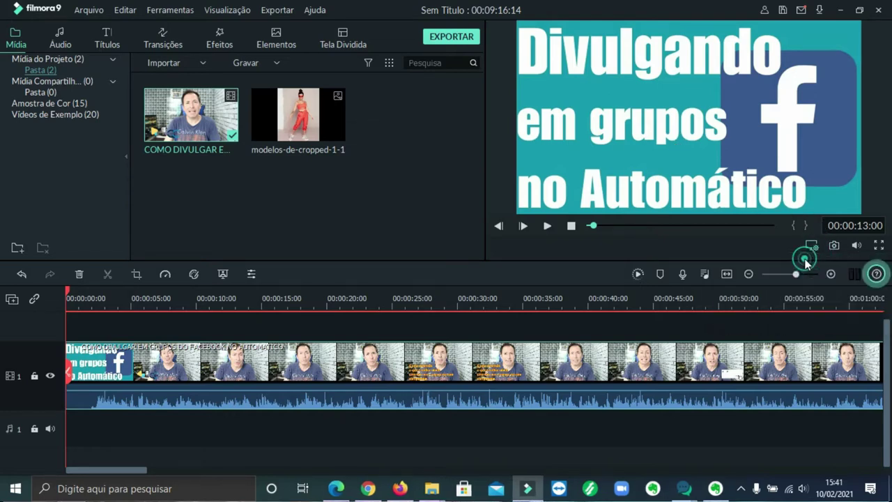
{"action": "left_click", "coordinate": [528, 169]}
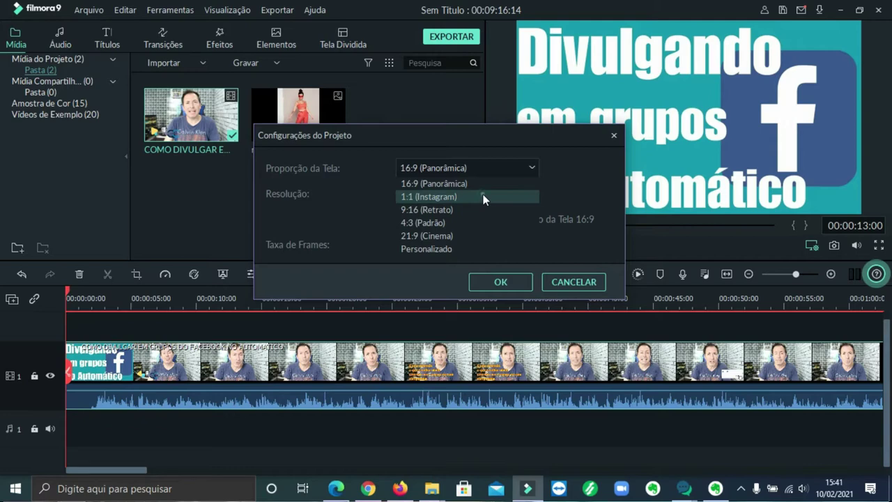
{"action": "left_click", "coordinate": [484, 197]}
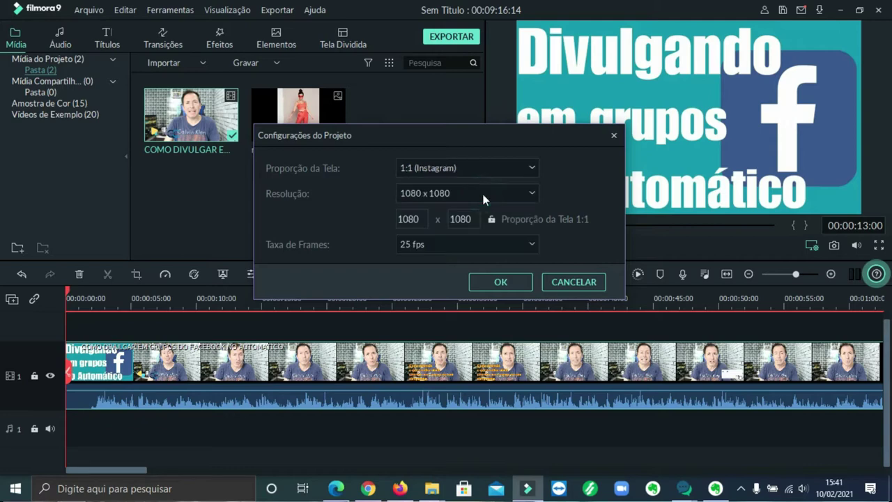
{"action": "left_click", "coordinate": [505, 283]}
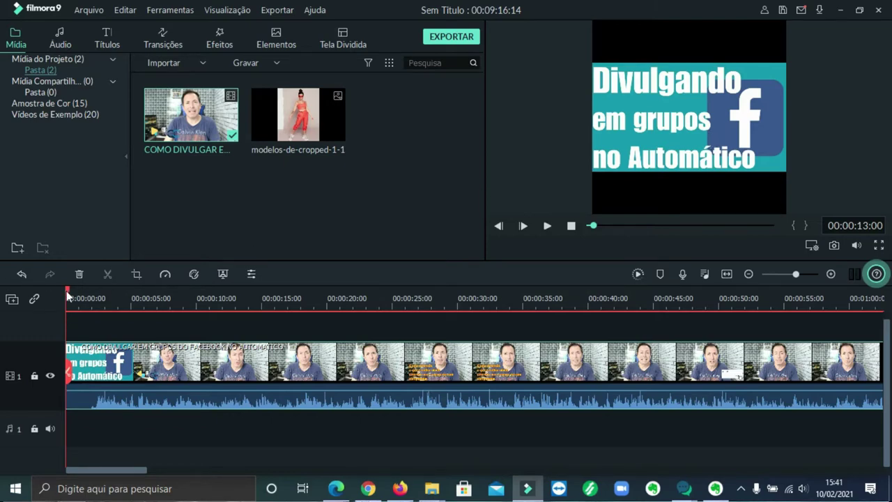
Step: Move the playhead to about 6 seconds and place the white (Branco) colour sample at the start of the track above the video
{"action": "left_click_drag", "start_coordinate": [67, 290], "coordinate": [145, 302]}
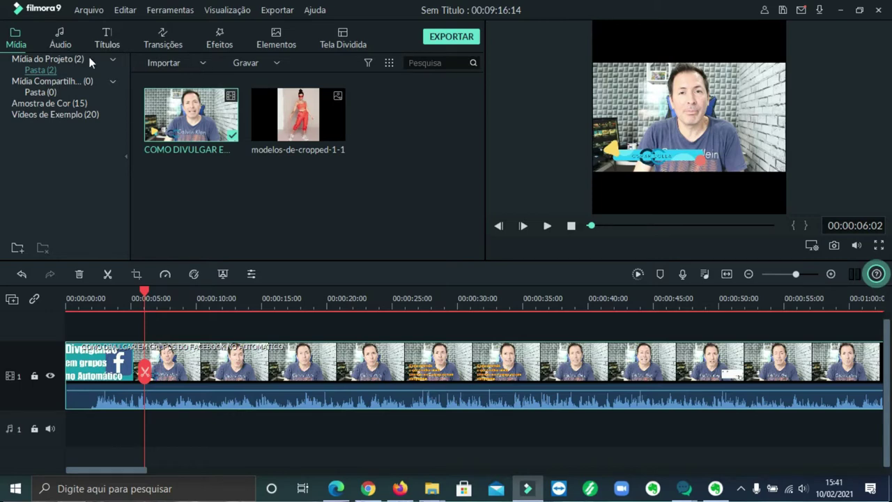
{"action": "left_click", "coordinate": [72, 103]}
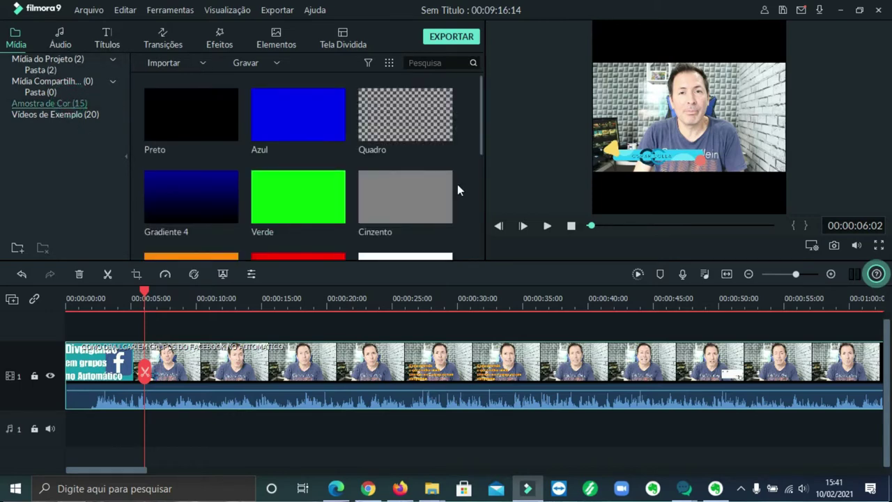
{"action": "scroll", "coordinate": [454, 162], "scroll_direction": "down", "scroll_amount": 1}
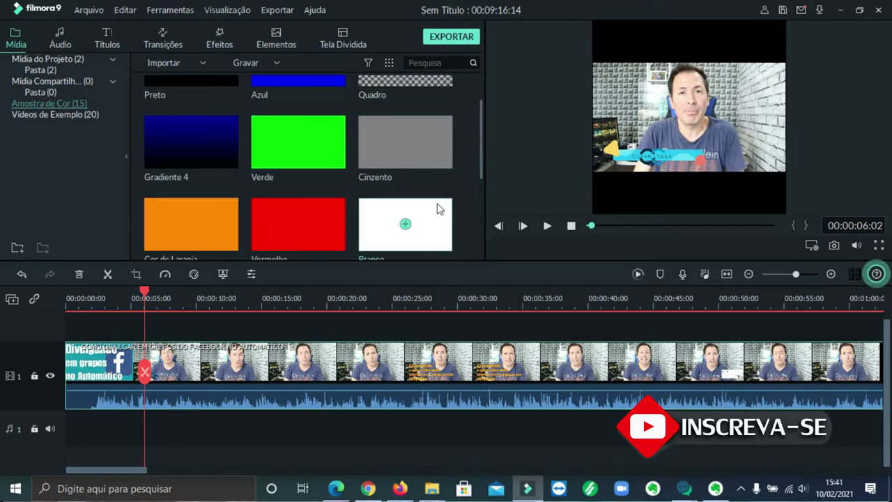
{"action": "left_click_drag", "start_coordinate": [438, 209], "coordinate": [53, 330]}
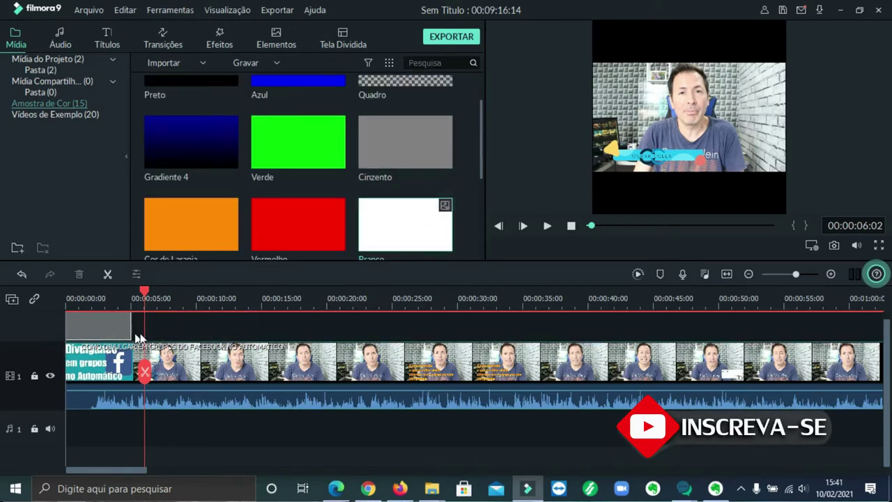
{"action": "left_click_drag", "start_coordinate": [137, 338], "coordinate": [139, 339]}
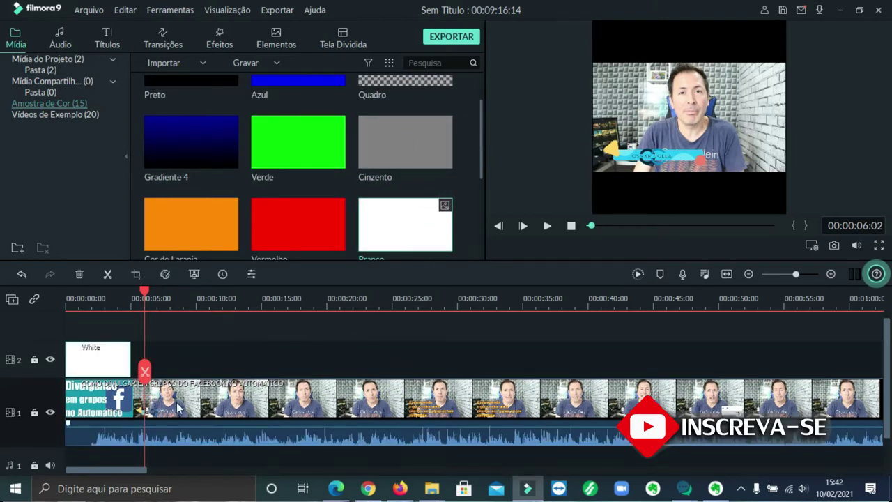
Step: Move the video clip to the track above the white clip and extend the white clip to about 8 seconds
{"action": "left_click_drag", "start_coordinate": [152, 395], "coordinate": [206, 360]}
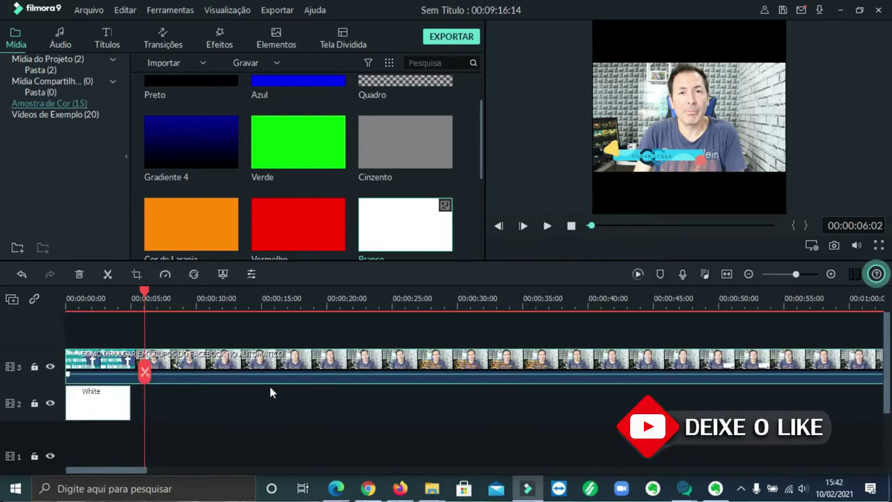
{"action": "left_click", "coordinate": [687, 116]}
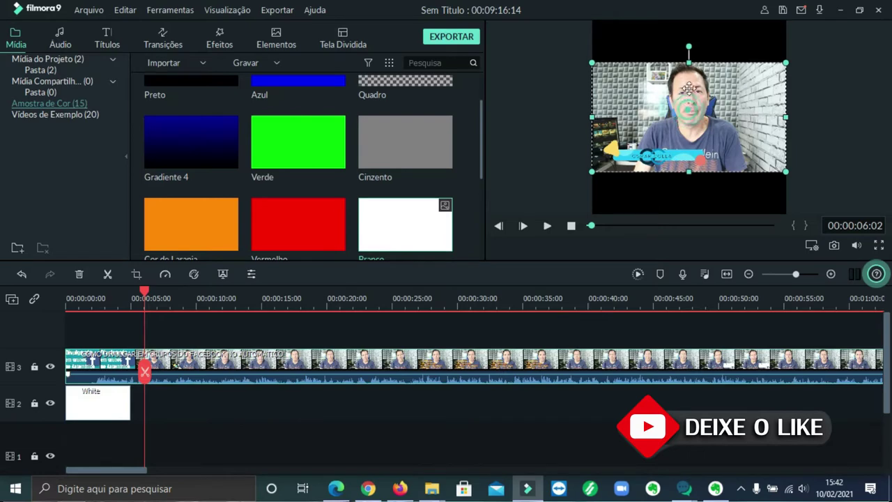
{"action": "left_click_drag", "start_coordinate": [688, 89], "coordinate": [684, 110]}
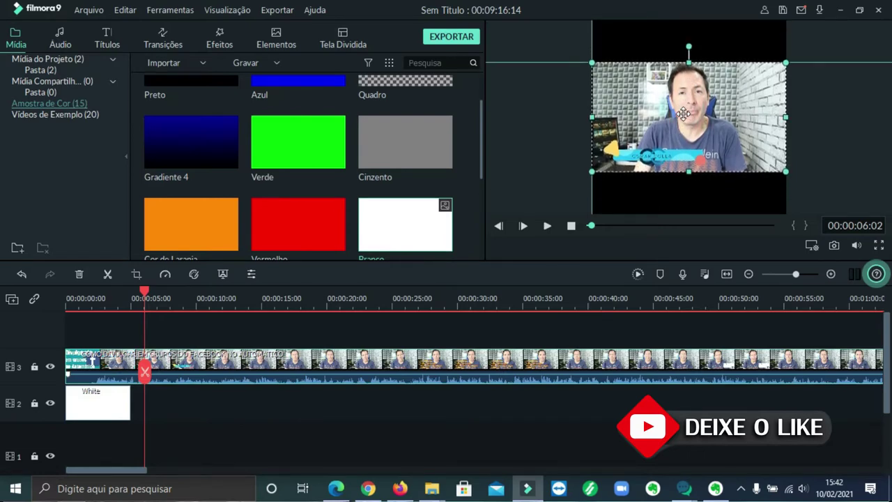
{"action": "left_click", "coordinate": [102, 402]}
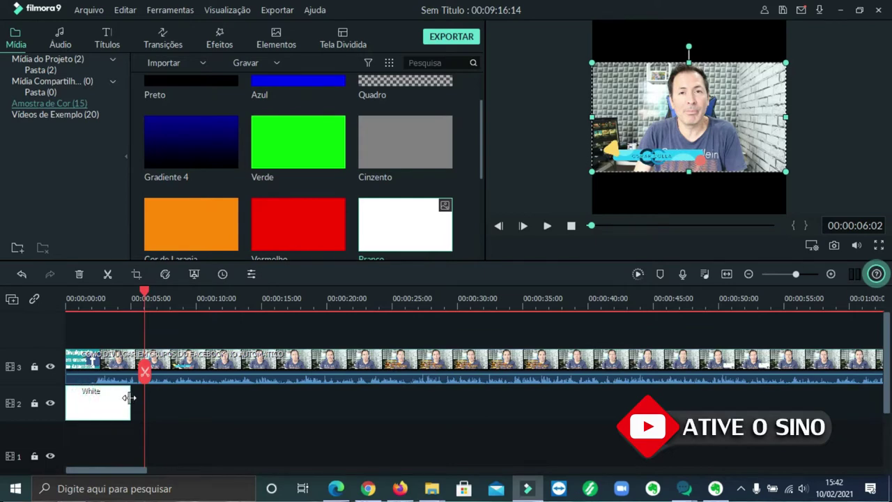
{"action": "left_click_drag", "start_coordinate": [129, 397], "coordinate": [175, 404]}
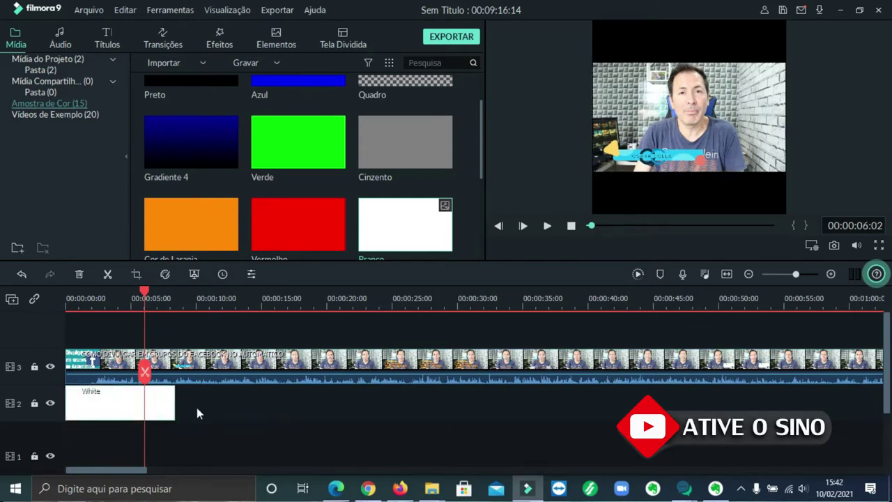
Step: Stretch the white background to fill the square frame above and below the video, and reposition the video near the frame's centre
{"action": "left_click_drag", "start_coordinate": [659, 146], "coordinate": [658, 120]}
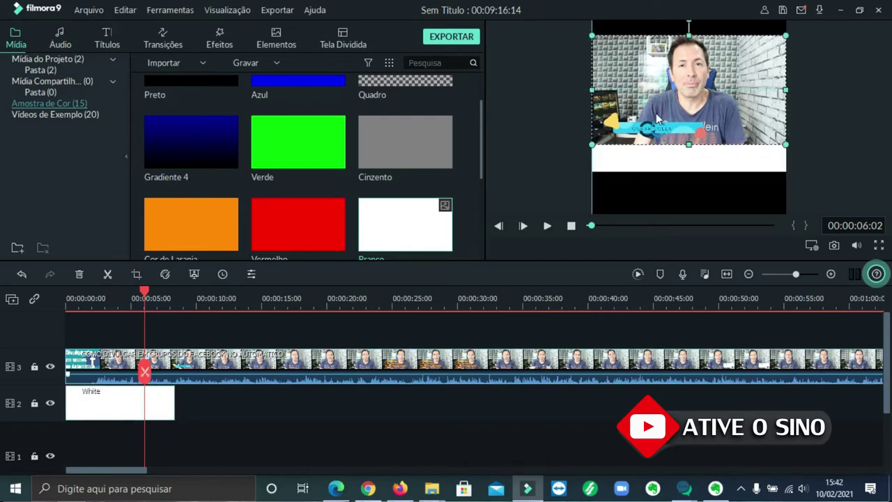
{"action": "left_click", "coordinate": [676, 157]}
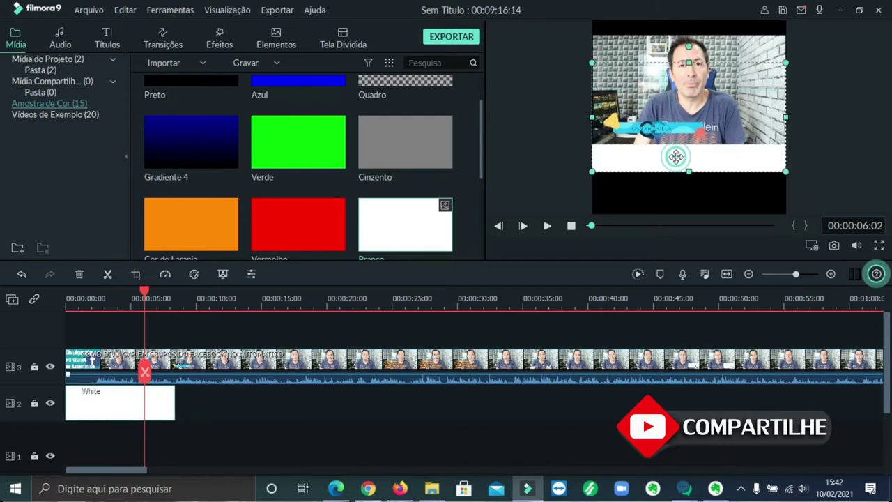
{"action": "left_click_drag", "start_coordinate": [688, 173], "coordinate": [687, 230]}
{"action": "left_click_drag", "start_coordinate": [694, 112], "coordinate": [694, 145]}
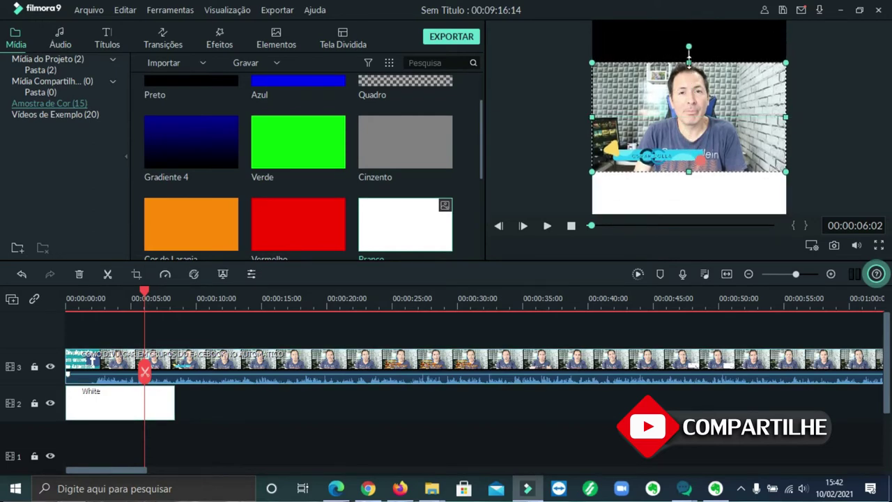
{"action": "left_click_drag", "start_coordinate": [688, 70], "coordinate": [688, 95]}
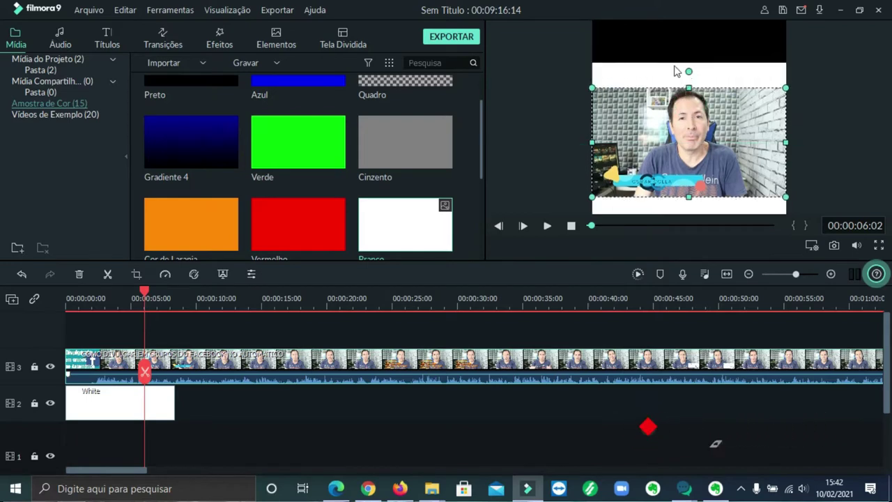
{"action": "left_click", "coordinate": [674, 70]}
{"action": "left_click_drag", "start_coordinate": [688, 63], "coordinate": [688, 15]}
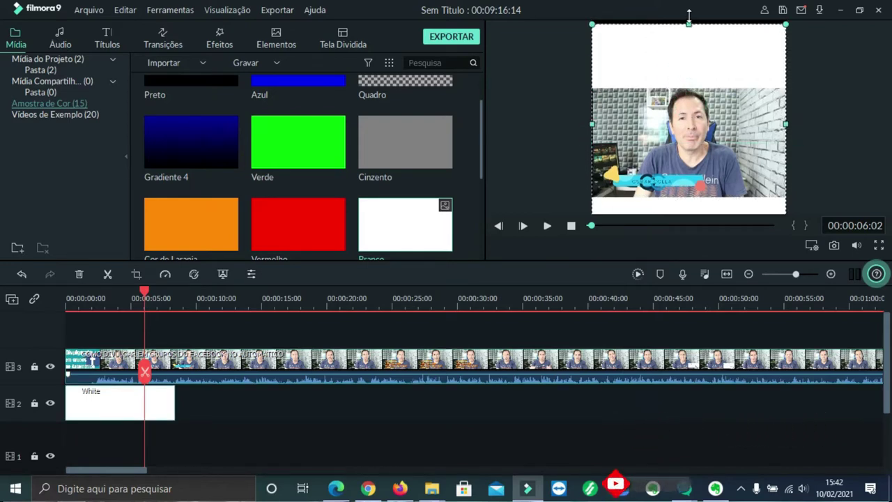
{"action": "mouse_move", "coordinate": [693, 119]}
{"action": "left_mouse_down"}
{"action": "mouse_move", "coordinate": [694, 68]}
{"action": "mouse_move", "coordinate": [694, 133]}
{"action": "mouse_move", "coordinate": [697, 95]}
{"action": "mouse_move", "coordinate": [700, 101]}
{"action": "left_mouse_up"}
{"action": "left_click", "coordinate": [819, 130]}
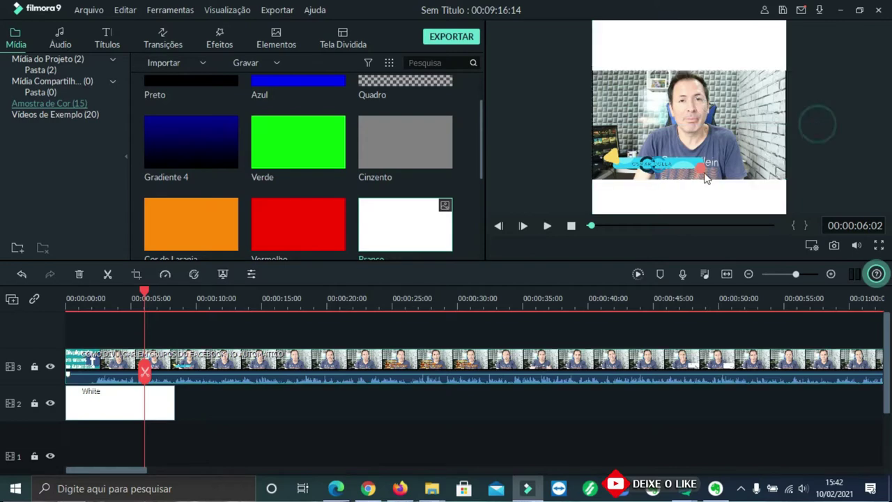
Step: Add the Confetti Pack LowerThird 2 title at the start of a track above the video and move the playhead to about 4 seconds
{"action": "left_click", "coordinate": [106, 38]}
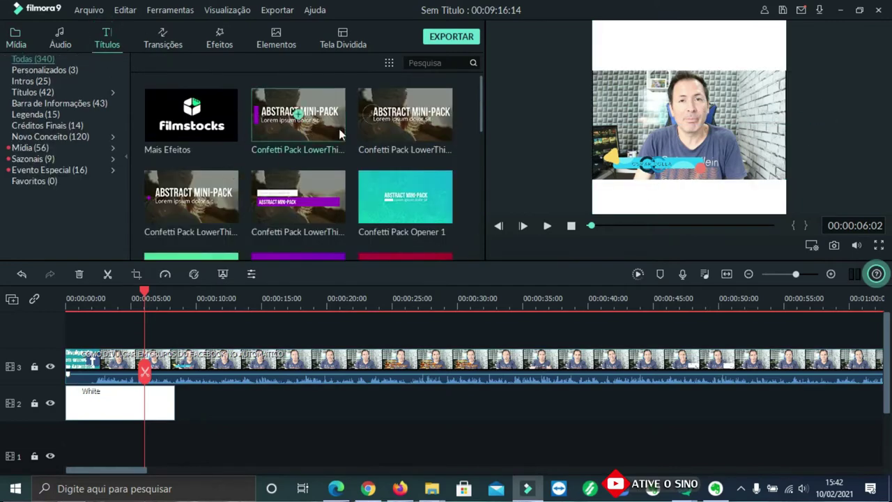
{"action": "left_click_drag", "start_coordinate": [423, 143], "coordinate": [66, 337]}
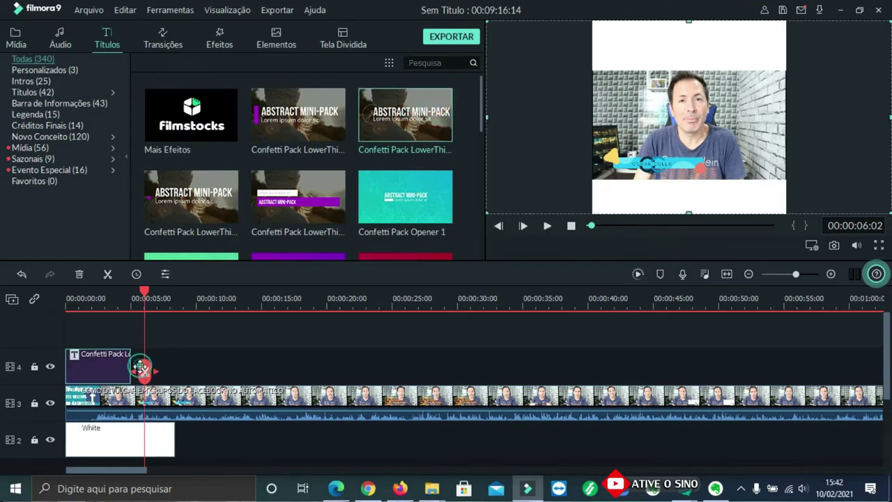
{"action": "left_click_drag", "start_coordinate": [144, 368], "coordinate": [120, 368]}
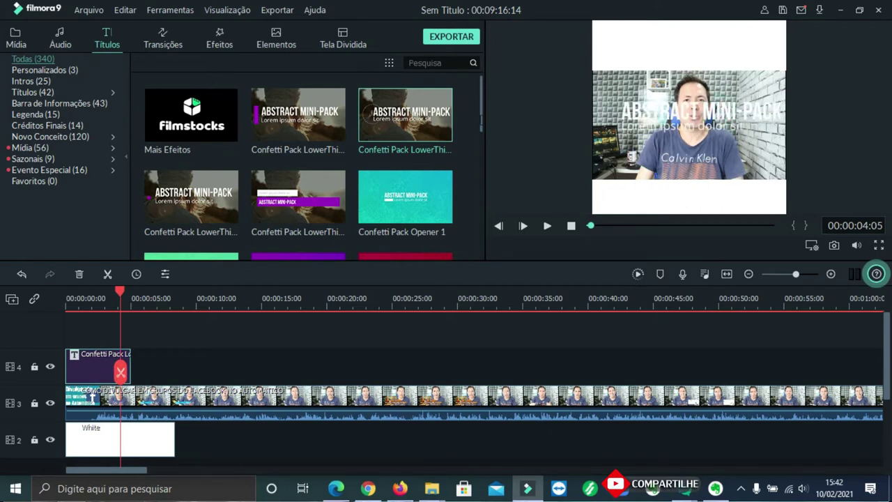
Step: Replace the title's "ABSTRACT MINI-PACK" text with "VIDEOS MARKETING"
{"action": "double_click", "coordinate": [98, 368]}
{"action": "left_click_drag", "start_coordinate": [339, 119], "coordinate": [196, 121]}
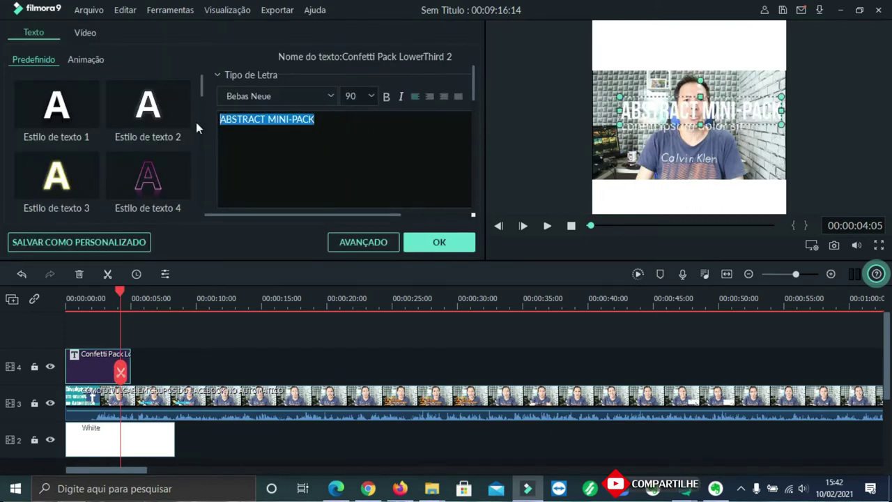
{"action": "type", "text": "VIDE"}
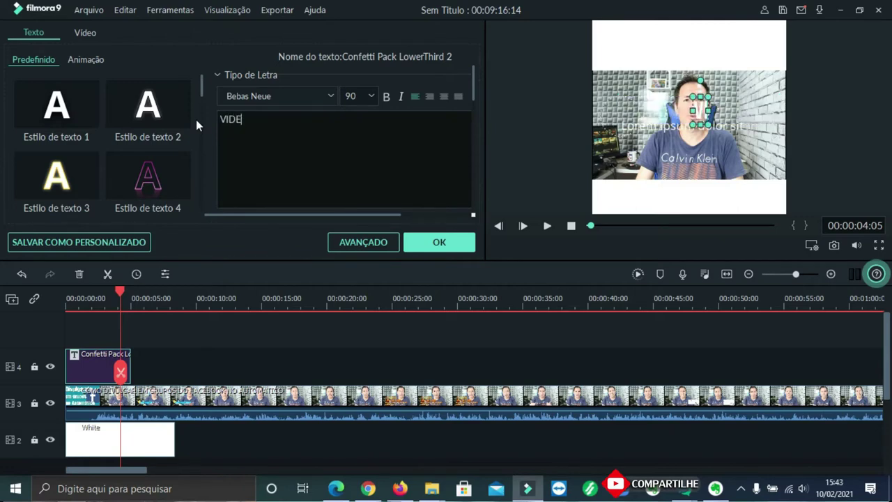
{"action": "type", "text": "OS MARKETING"}
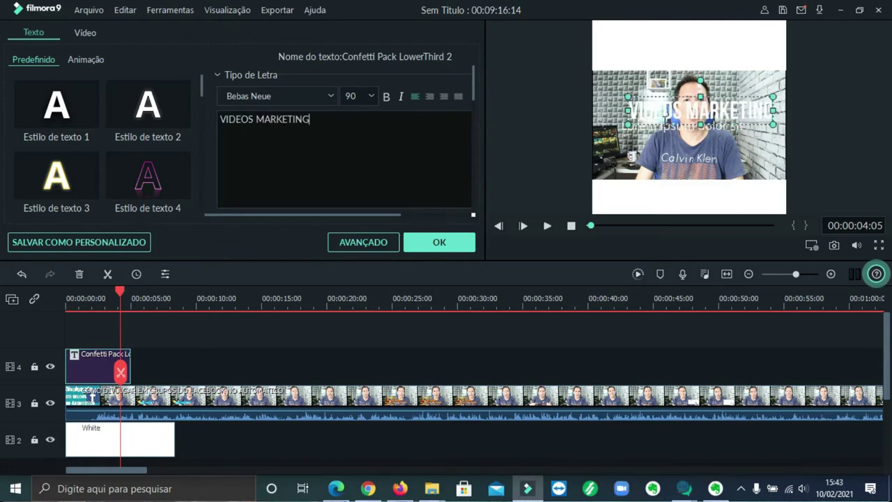
Step: Apply Estilo de texto 4 to the "VIDEOS MARKETING" text and move it onto the white band above the video
{"action": "left_click", "coordinate": [148, 176]}
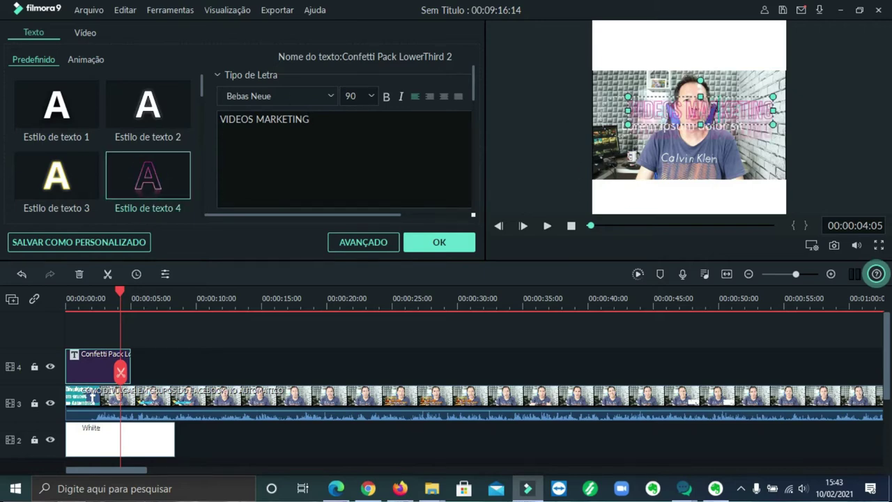
{"action": "left_click_drag", "start_coordinate": [716, 96], "coordinate": [702, 18]}
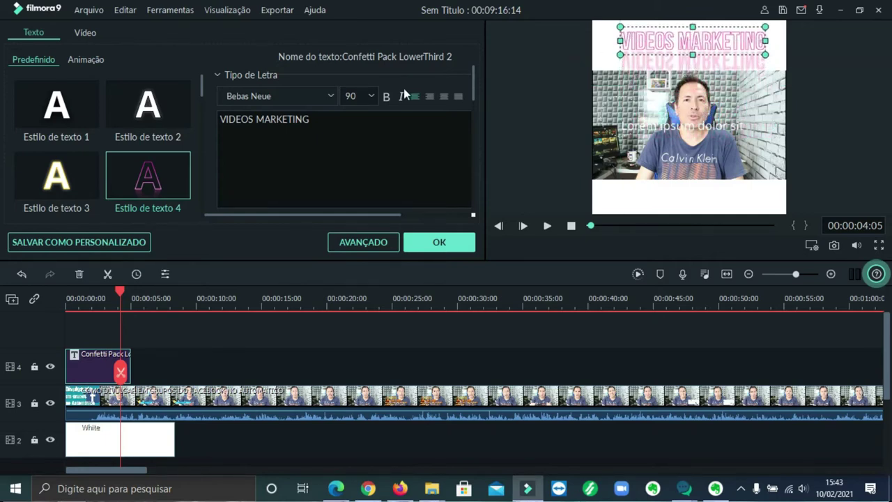
Step: Set the "VIDEOS MARKETING" text size to 150 and scale its box down to fit the white band's width
{"action": "left_click", "coordinate": [374, 95]}
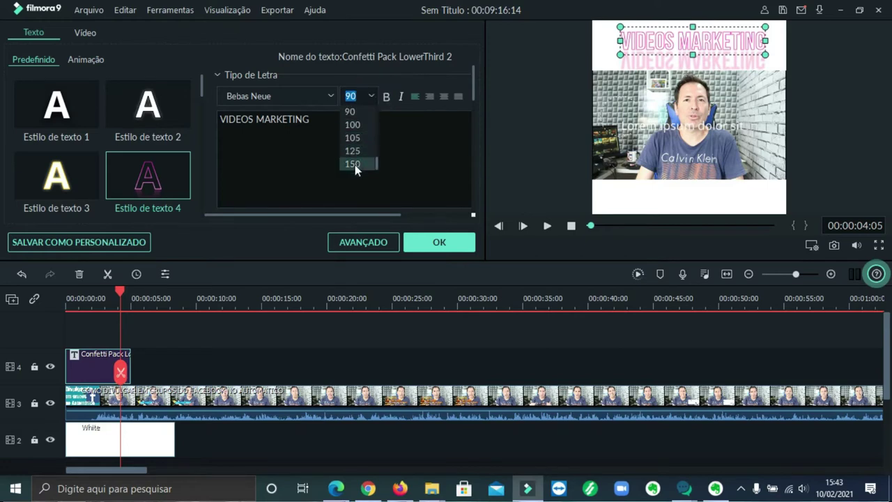
{"action": "left_click", "coordinate": [353, 164]}
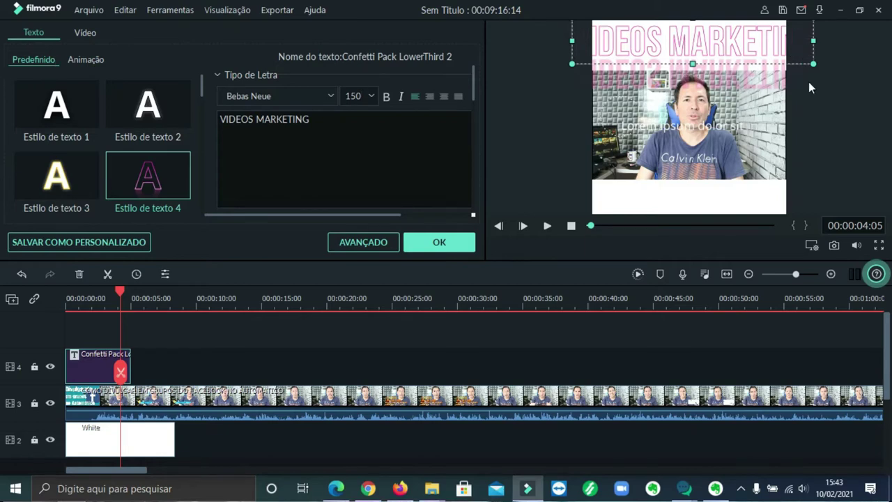
{"action": "left_click_drag", "start_coordinate": [813, 64], "coordinate": [741, 57]}
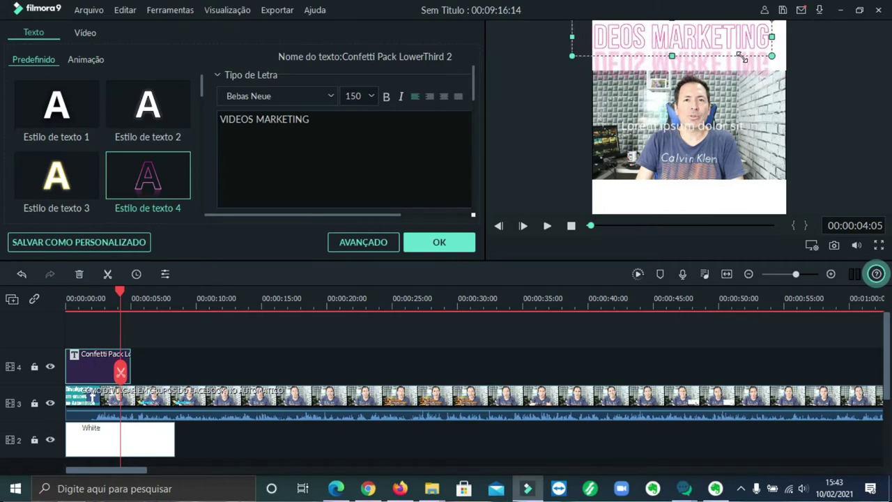
{"action": "left_click_drag", "start_coordinate": [675, 35], "coordinate": [699, 43]}
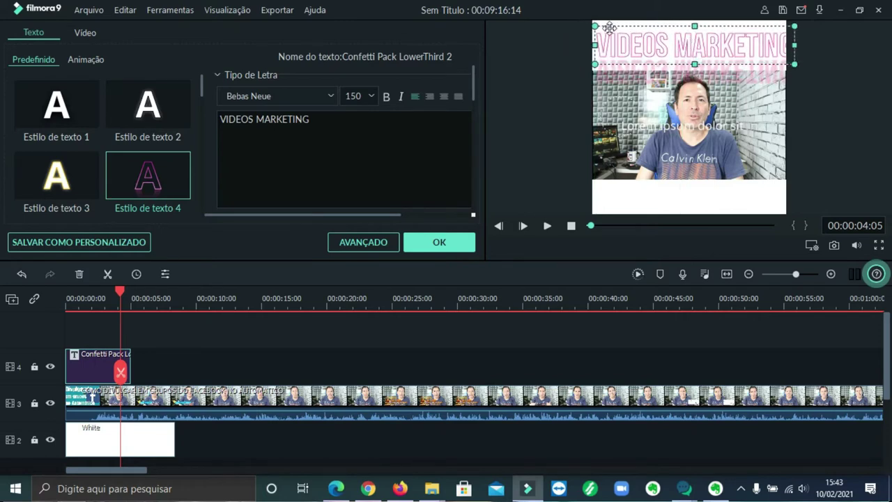
{"action": "left_click_drag", "start_coordinate": [794, 62], "coordinate": [735, 46]}
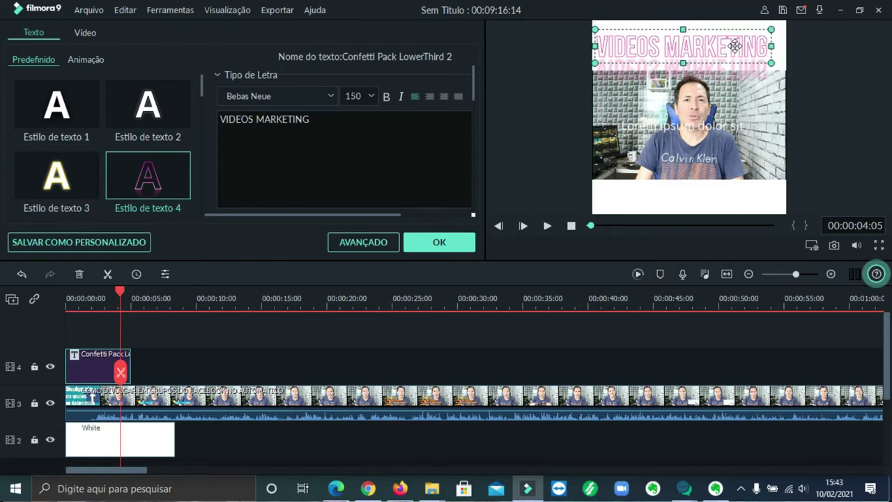
Step: Right-align the "VIDEOS MARKETING" text and reposition it centrally near the upper edge of the white band above the video
{"action": "left_click_drag", "start_coordinate": [754, 40], "coordinate": [764, 39]}
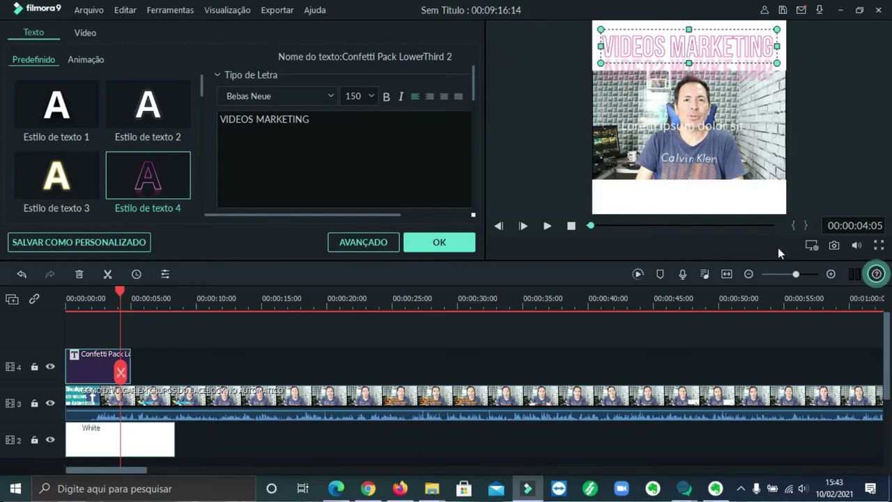
{"action": "left_click", "coordinate": [443, 97]}
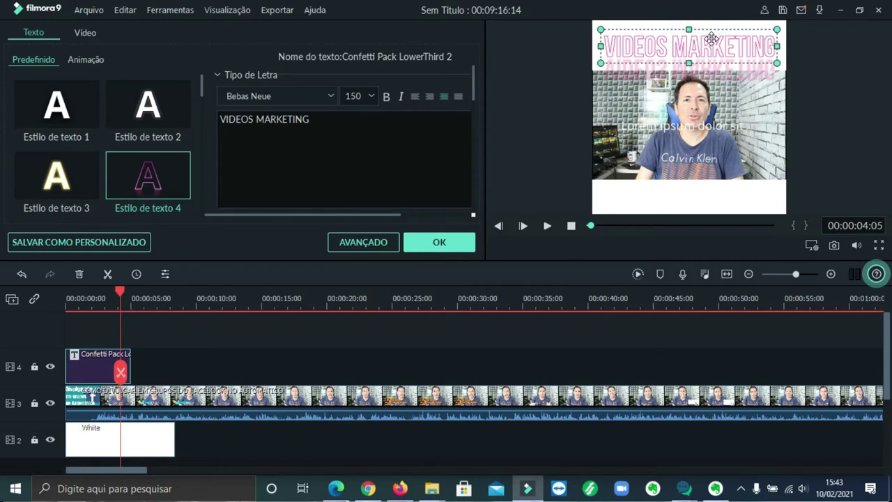
{"action": "left_click_drag", "start_coordinate": [710, 39], "coordinate": [714, 31]}
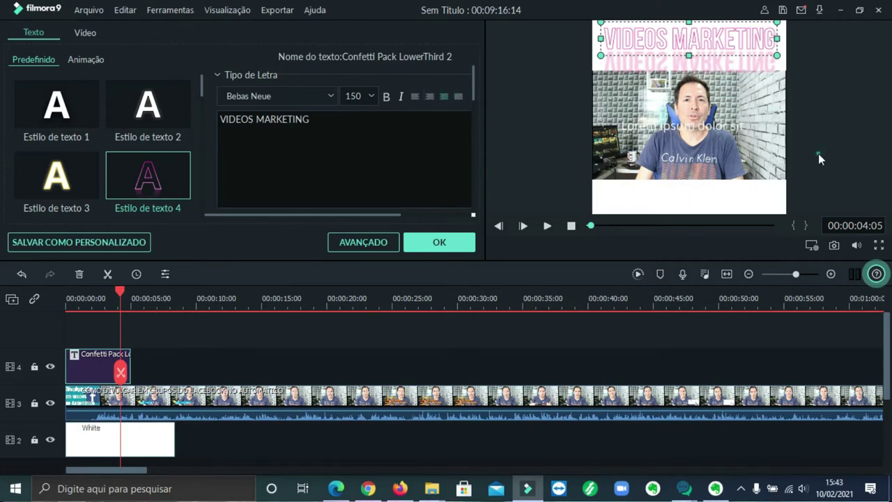
Step: Move the "Lorem ipsum dolor sit" text onto the white band below the video, enlarge its box, and apply Estilo de texto 3
{"action": "left_click", "coordinate": [679, 127]}
{"action": "left_click", "coordinate": [336, 124]}
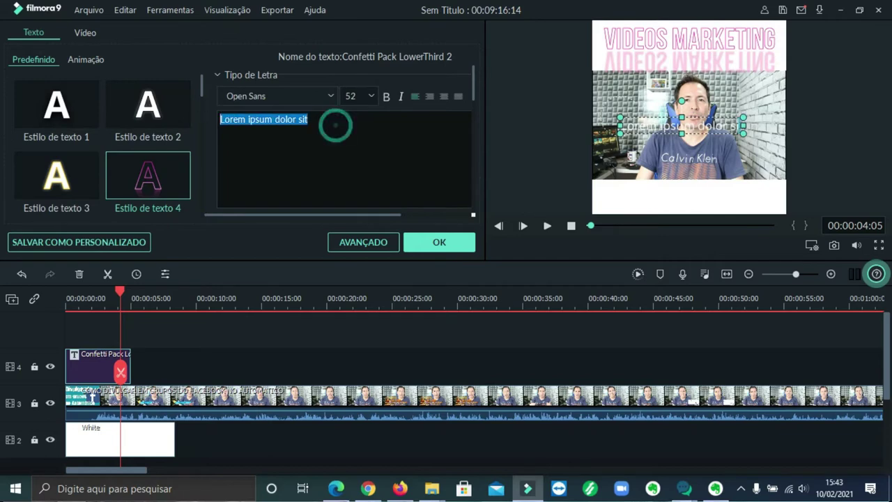
{"action": "left_click", "coordinate": [690, 132]}
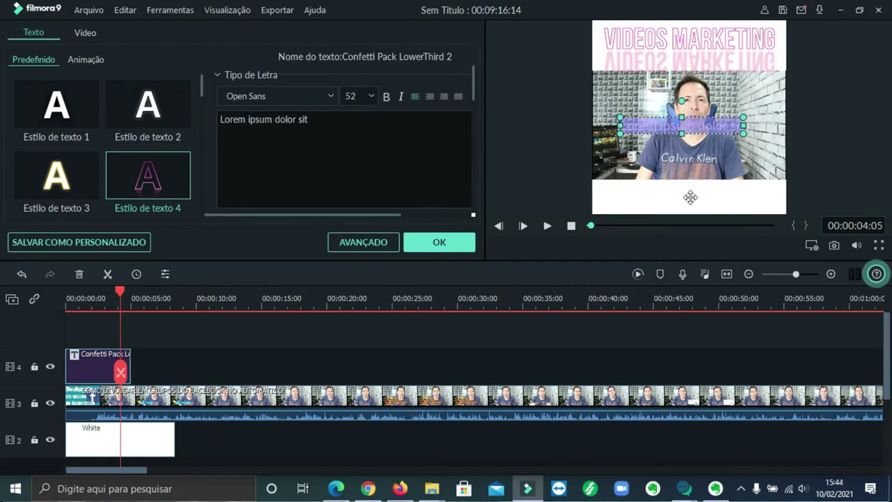
{"action": "left_click_drag", "start_coordinate": [690, 197], "coordinate": [692, 185]}
{"action": "left_click_drag", "start_coordinate": [625, 204], "coordinate": [610, 207]}
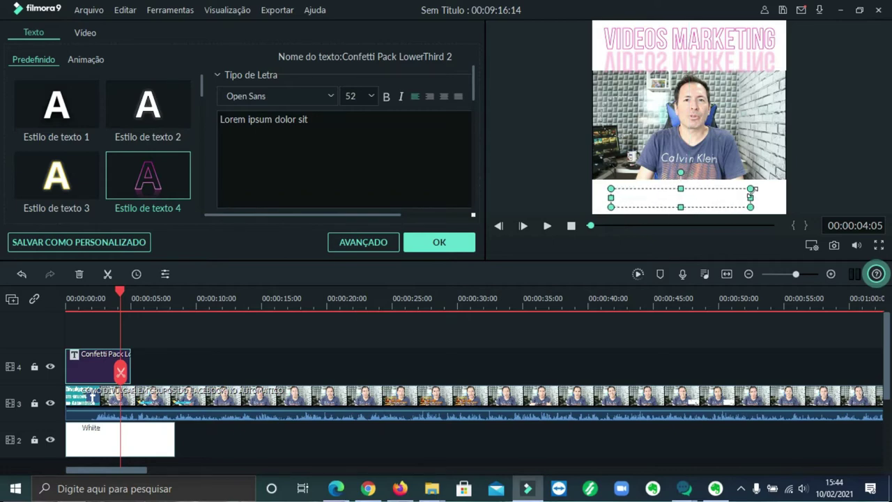
{"action": "left_click_drag", "start_coordinate": [750, 188], "coordinate": [766, 186]}
{"action": "left_click", "coordinate": [59, 175]}
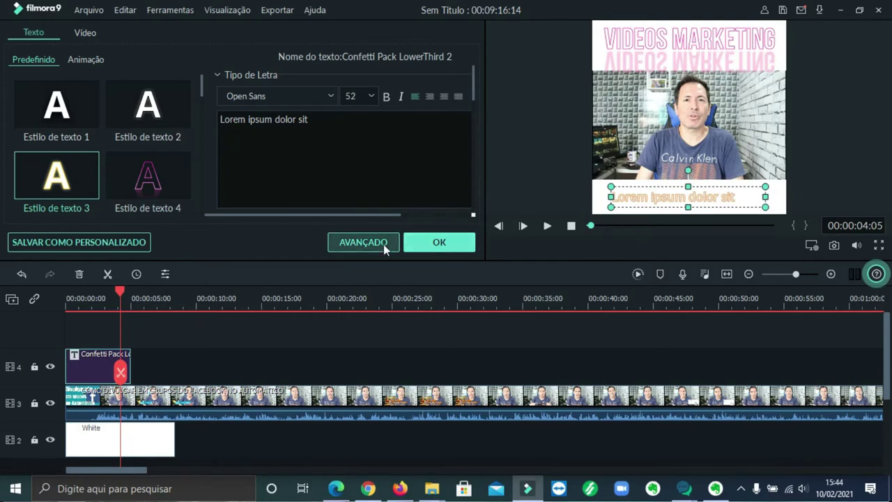
{"action": "left_click", "coordinate": [442, 243]}
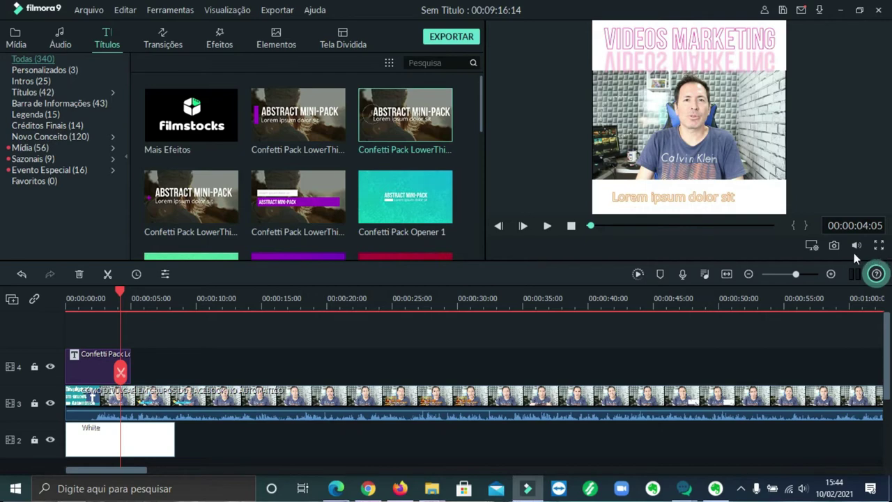
Step: Play back the opening seconds of the video to check both styled texts on the white bands
{"action": "left_click", "coordinate": [547, 227]}
{"action": "left_click", "coordinate": [547, 227]}
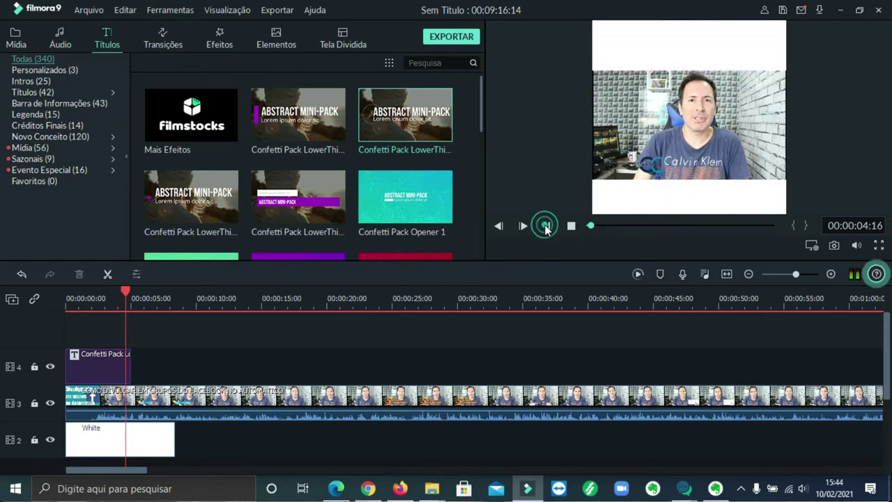
{"action": "left_click_drag", "start_coordinate": [126, 374], "coordinate": [103, 374]}
{"action": "left_click", "coordinate": [547, 227]}
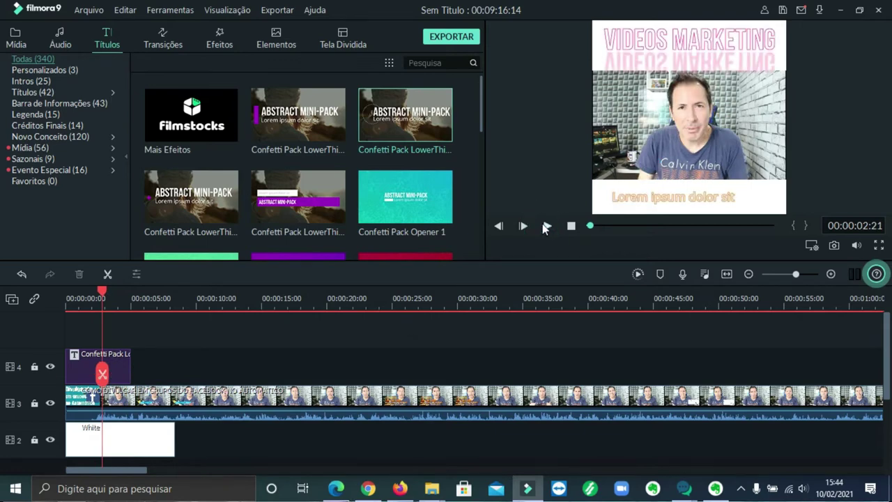
{"action": "left_click", "coordinate": [547, 227]}
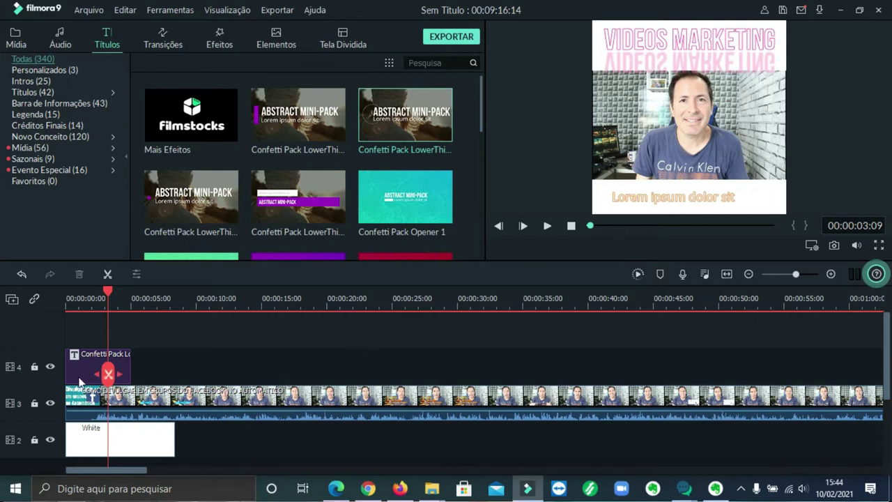
Step: Delete the Confetti Pack title clip and the White background clip from the timeline
{"action": "left_click", "coordinate": [80, 356]}
{"action": "right_click", "coordinate": [80, 358]}
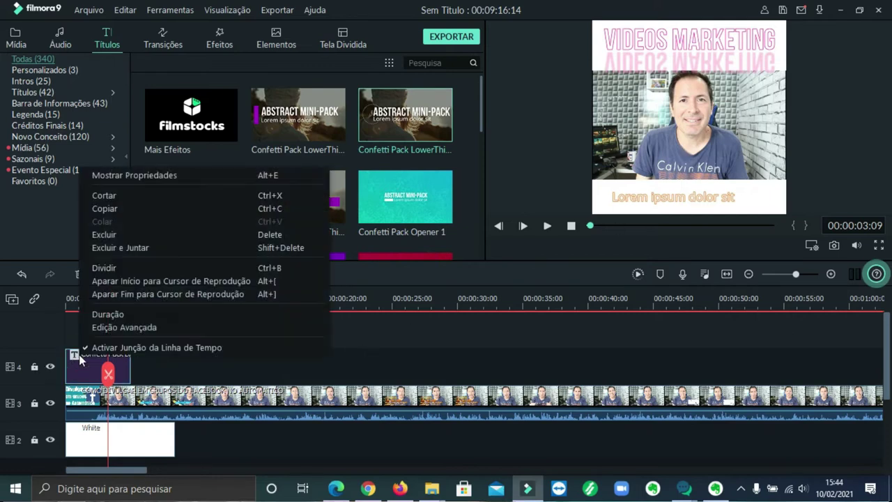
{"action": "left_click", "coordinate": [101, 235]}
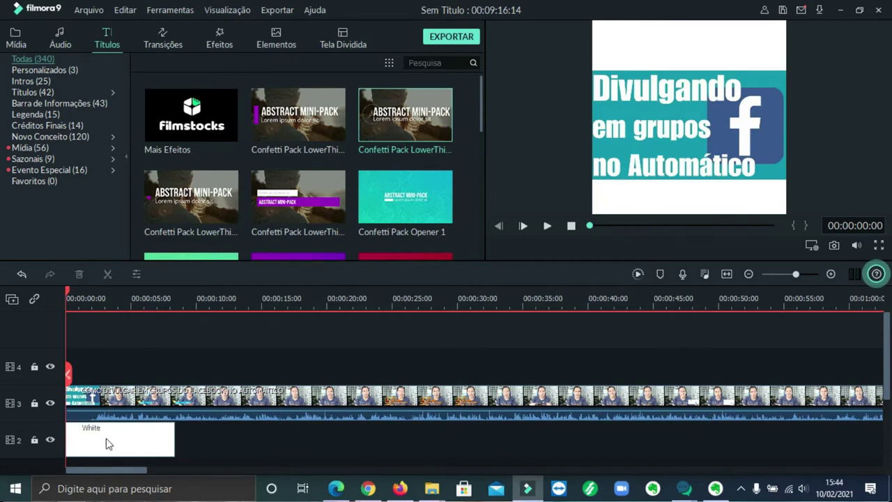
{"action": "left_click", "coordinate": [108, 442]}
{"action": "right_click", "coordinate": [108, 442]}
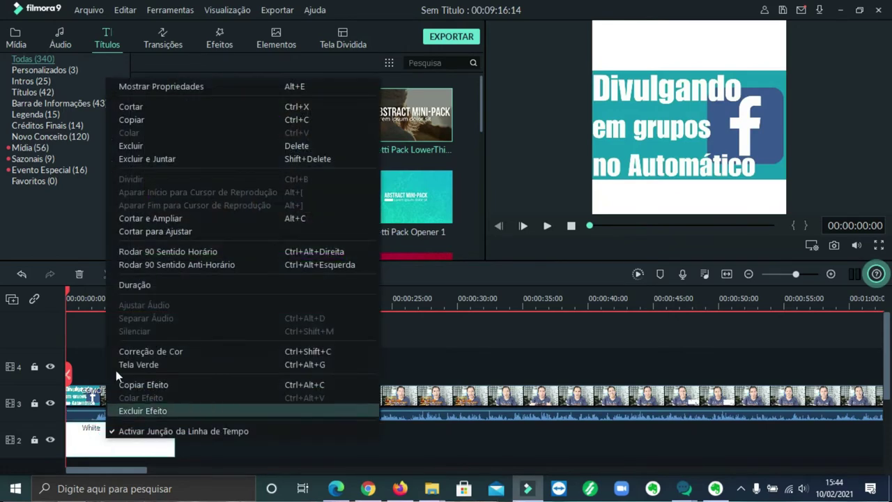
{"action": "left_click", "coordinate": [146, 144]}
Step: Move the playhead to 4 seconds and shift the video up to the vertical centre of the square frame
{"action": "left_click", "coordinate": [714, 106]}
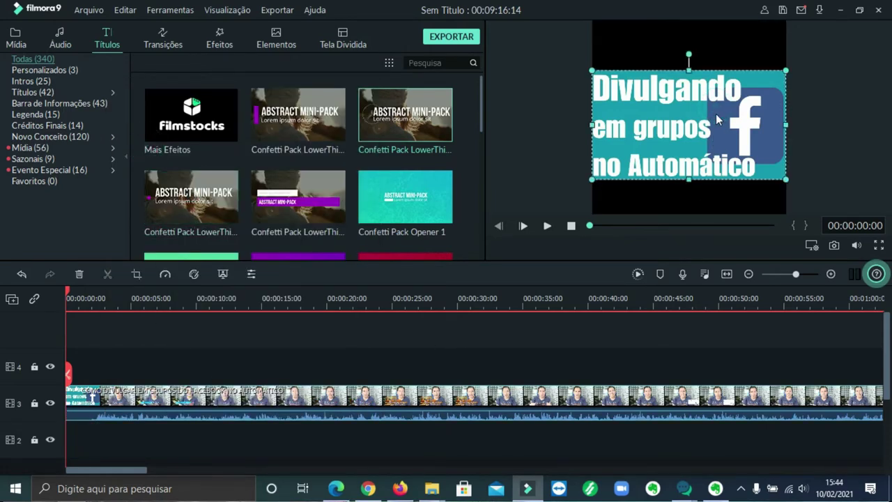
{"action": "left_click_drag", "start_coordinate": [67, 292], "coordinate": [117, 300]}
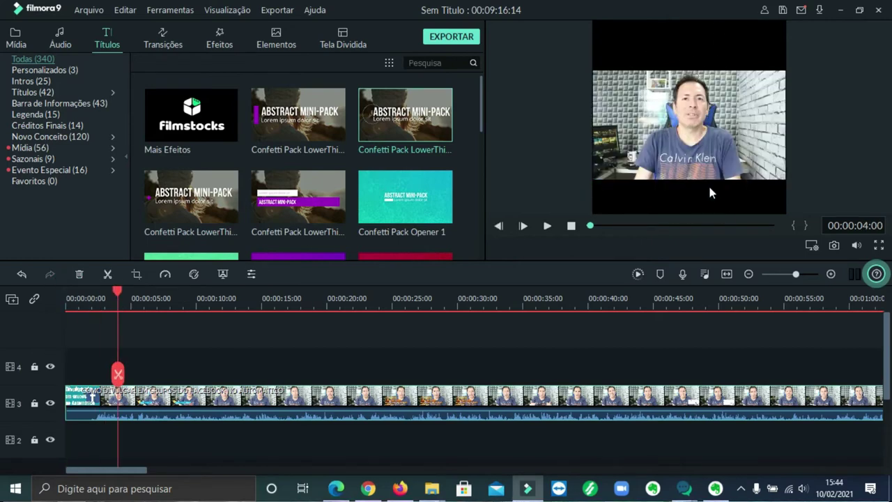
{"action": "left_click_drag", "start_coordinate": [724, 168], "coordinate": [733, 159]}
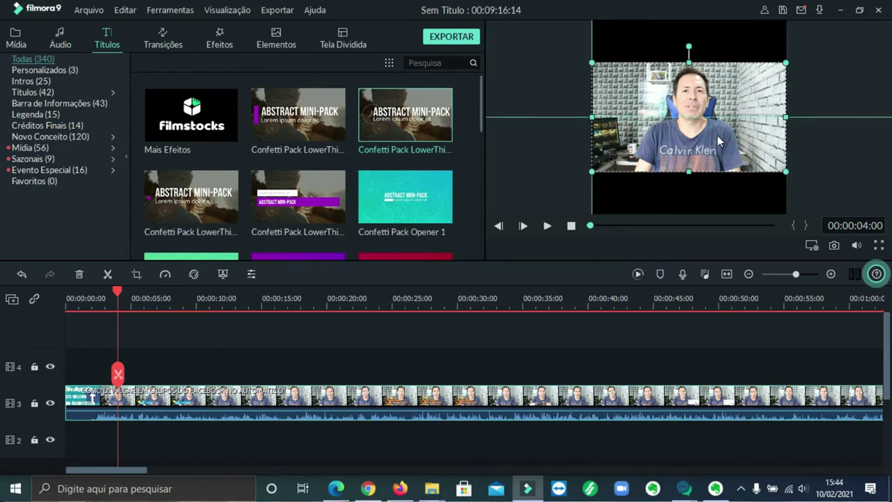
{"action": "left_click", "coordinate": [137, 274]}
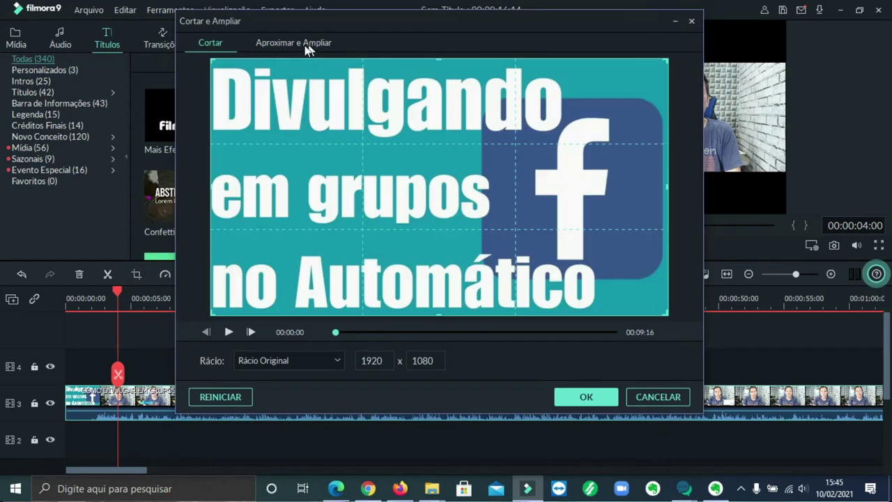
{"action": "left_click", "coordinate": [337, 361]}
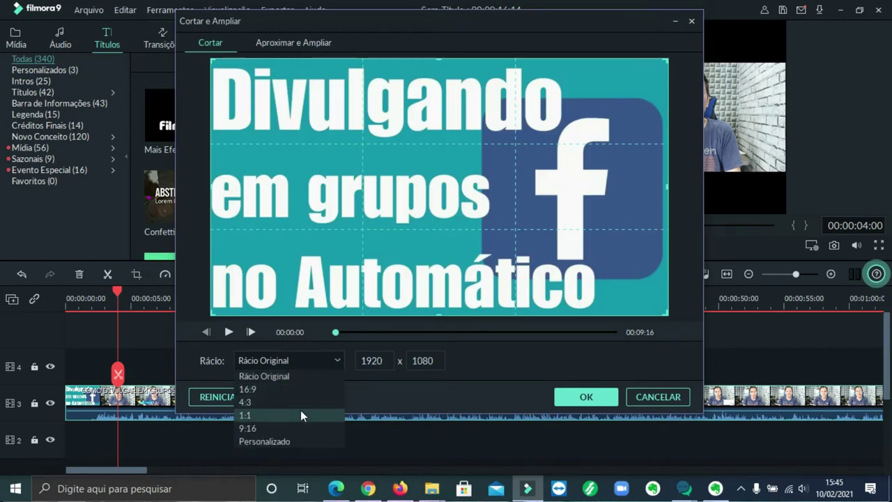
{"action": "left_click", "coordinate": [663, 398]}
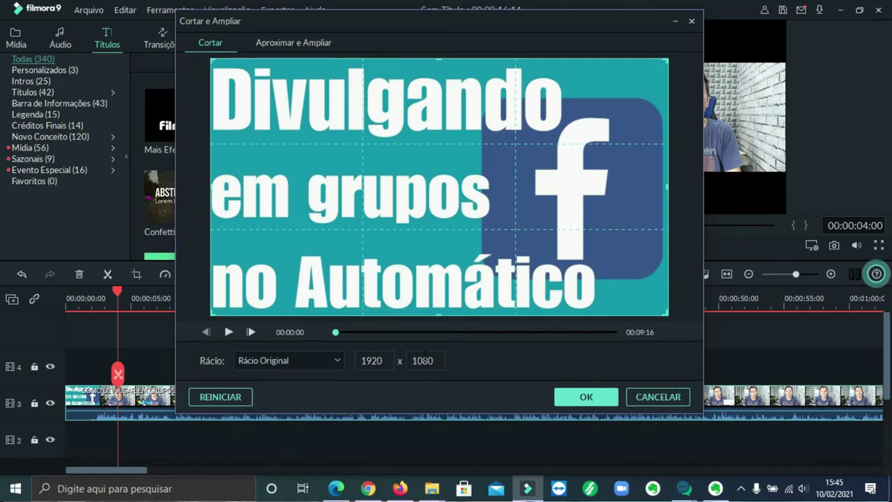
{"action": "left_click", "coordinate": [662, 397]}
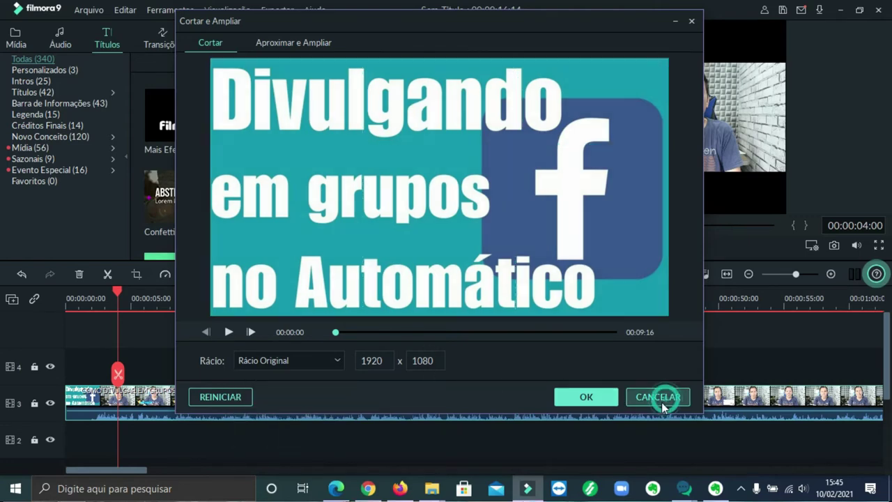
Step: Crop the video clip to a 1:1 ratio at 1080 x 1080 so it fills the square frame
{"action": "left_click", "coordinate": [136, 275]}
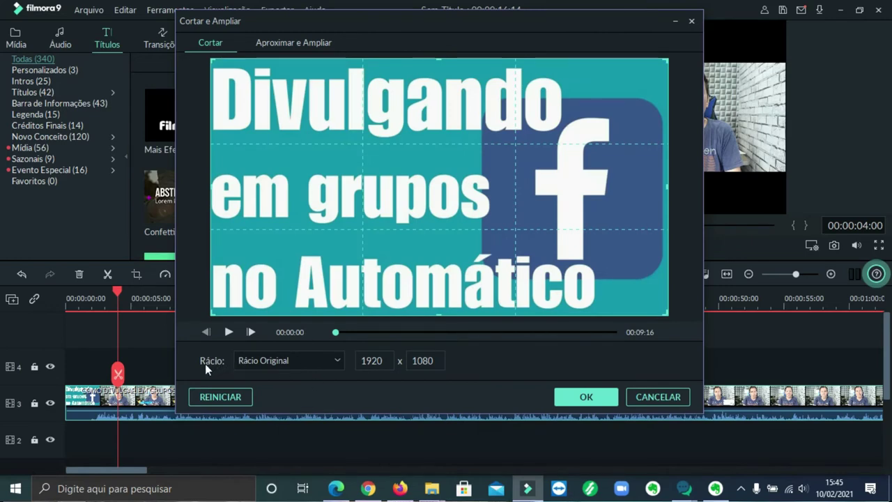
{"action": "left_click", "coordinate": [337, 361]}
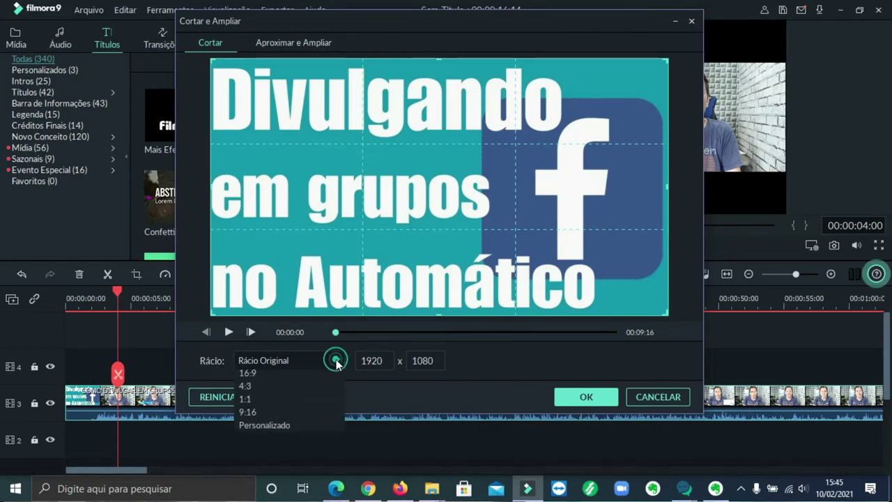
{"action": "left_click", "coordinate": [311, 415]}
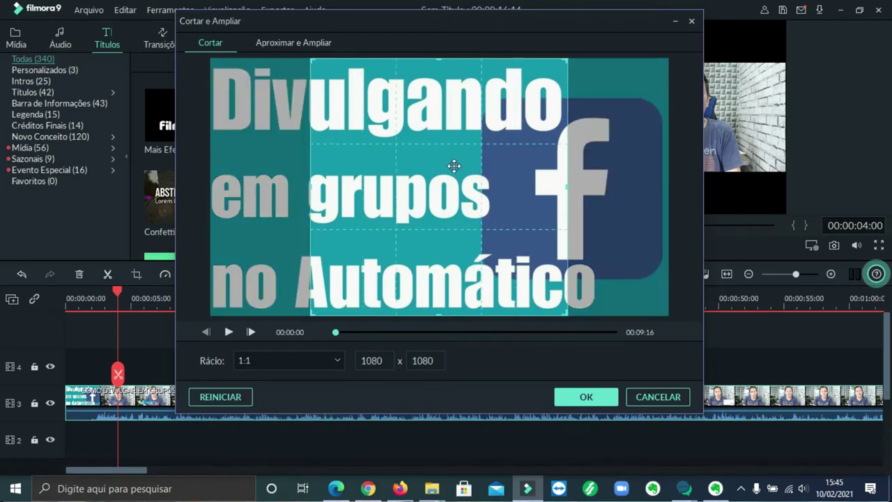
{"action": "left_click", "coordinate": [586, 397]}
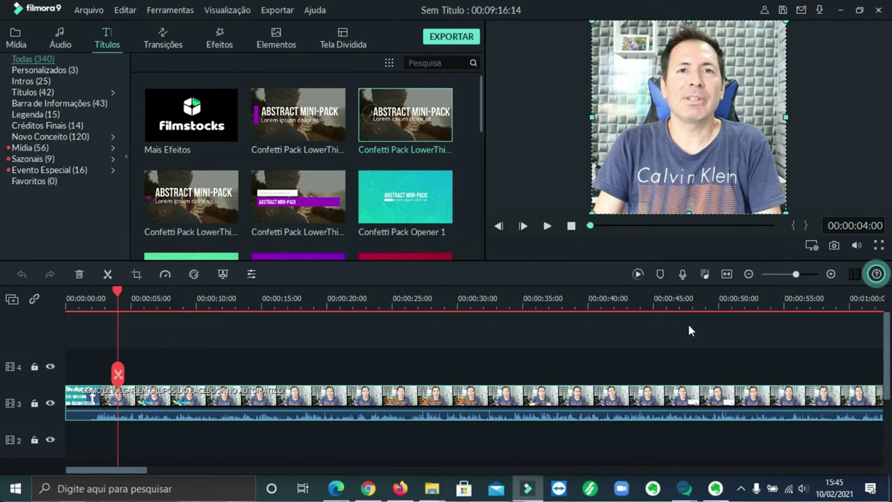
Step: Show the project media and delete the cropped video clip from the timeline
{"action": "left_click", "coordinate": [17, 38]}
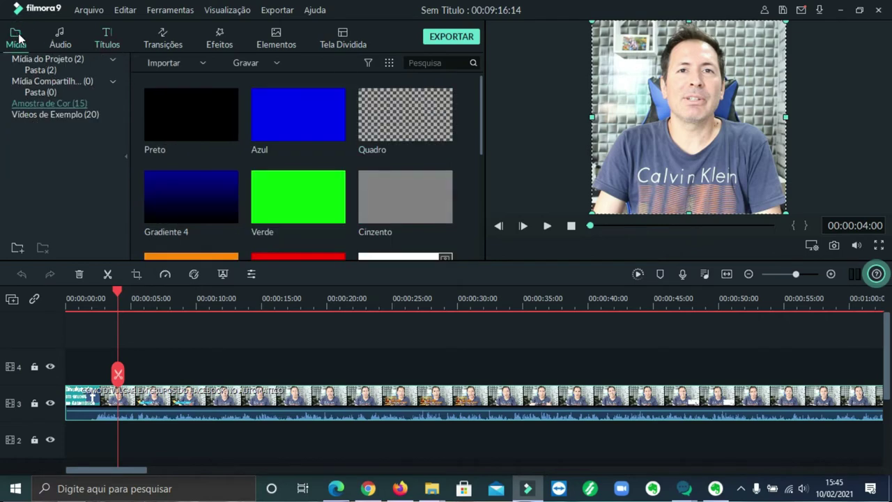
{"action": "left_click", "coordinate": [65, 59]}
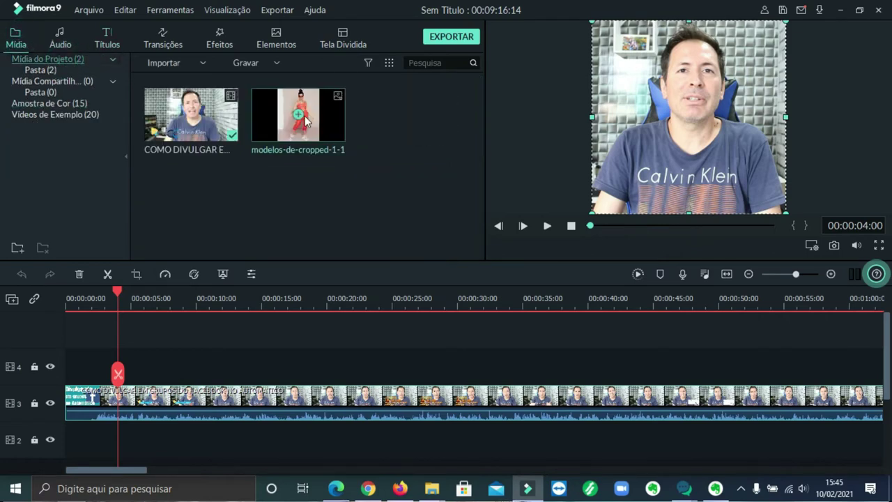
{"action": "right_click", "coordinate": [324, 394]}
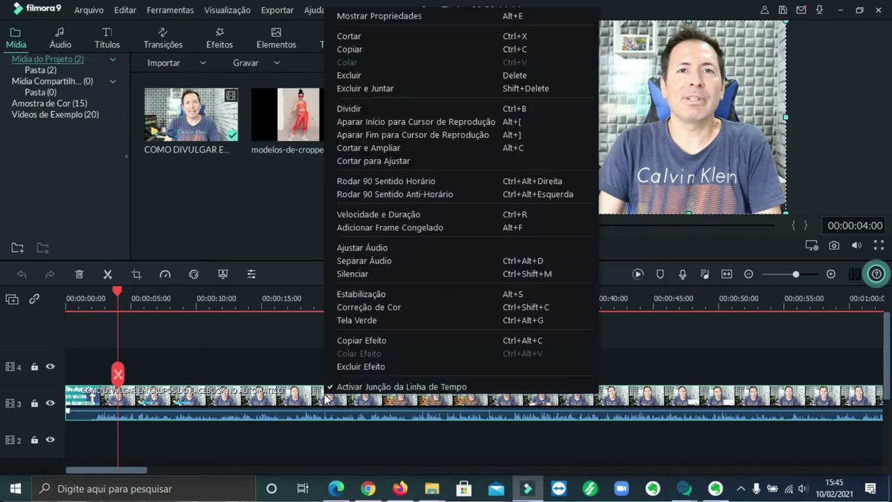
{"action": "left_click", "coordinate": [361, 76]}
Step: Add the modelos-de-cropped-1-1 image to the timeline start, enlarge it to fill the square frame and shift it down to show the head
{"action": "left_click_drag", "start_coordinate": [336, 105], "coordinate": [87, 380]}
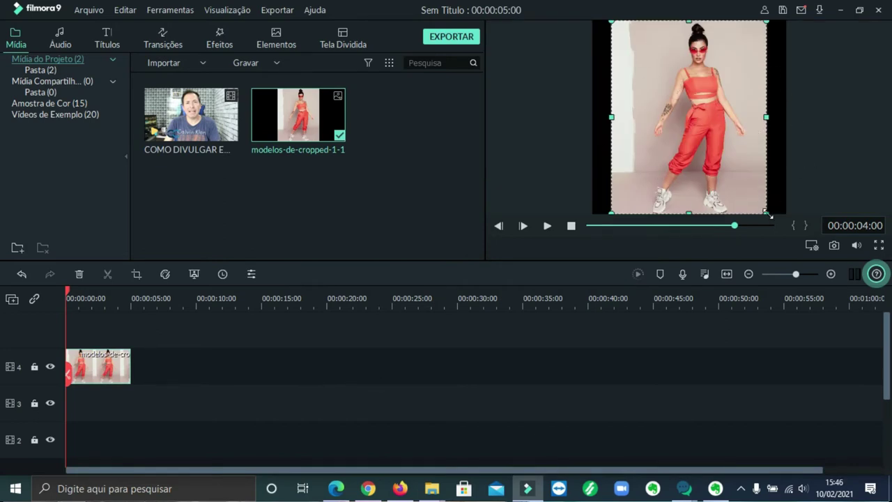
{"action": "left_click_drag", "start_coordinate": [769, 214], "coordinate": [786, 224]}
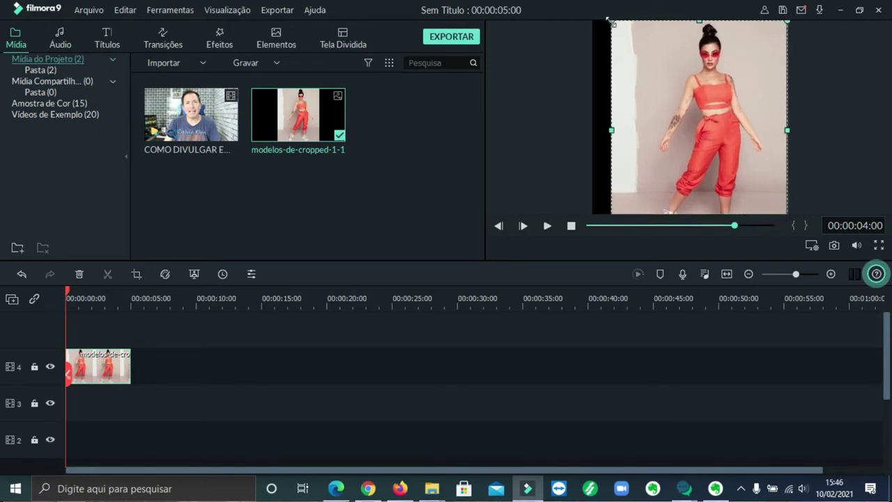
{"action": "left_click_drag", "start_coordinate": [611, 25], "coordinate": [585, 13]}
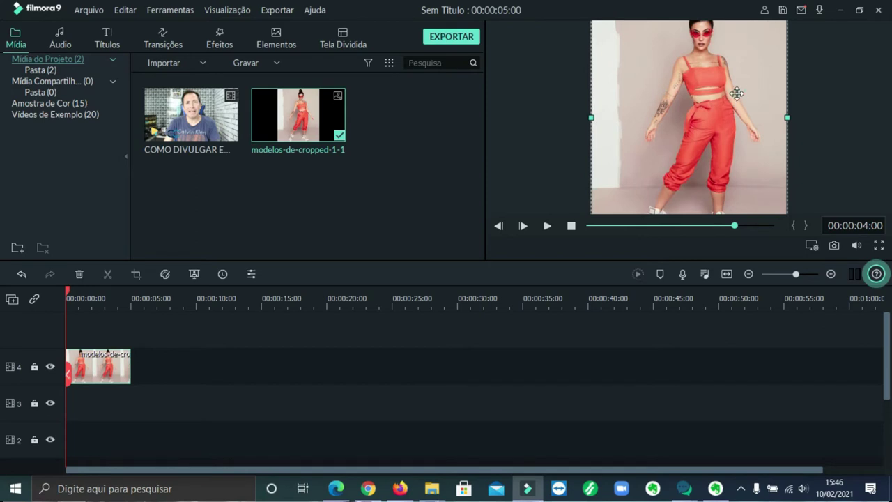
{"action": "left_click_drag", "start_coordinate": [733, 95], "coordinate": [734, 120]}
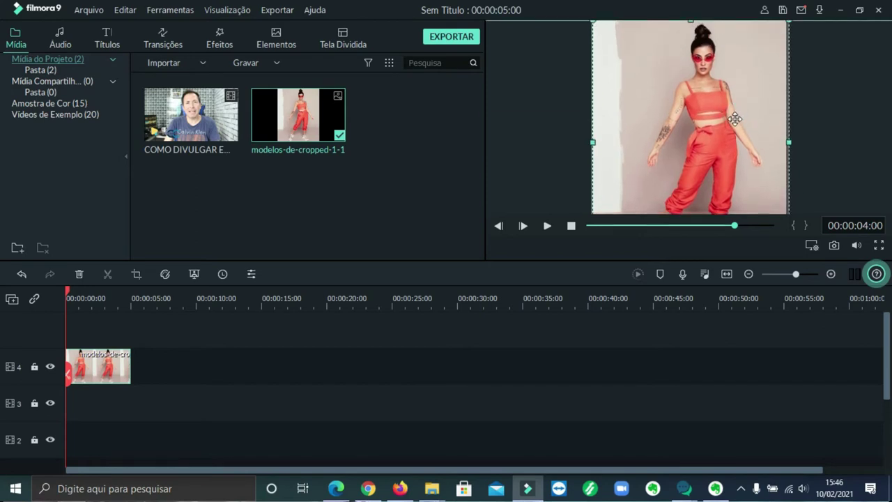
{"action": "left_click", "coordinate": [862, 146]}
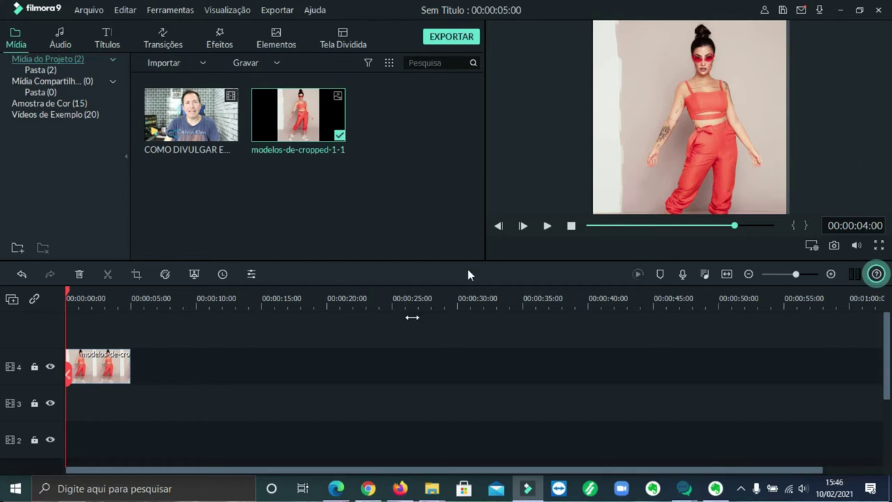
Step: Delete the enlarged image clip and place the modelos-de-cropped-1-1 image at the start of the timeline again
{"action": "right_click", "coordinate": [101, 362]}
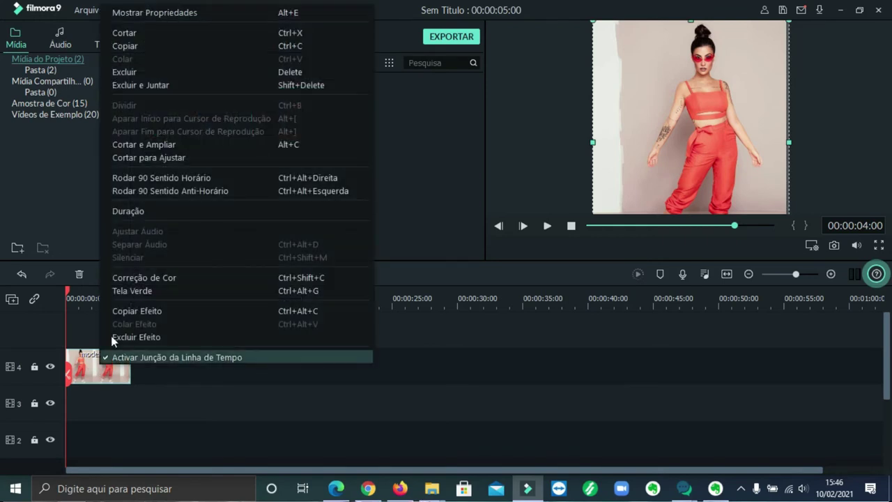
{"action": "left_click", "coordinate": [132, 73]}
{"action": "left_click_drag", "start_coordinate": [325, 89], "coordinate": [70, 368]}
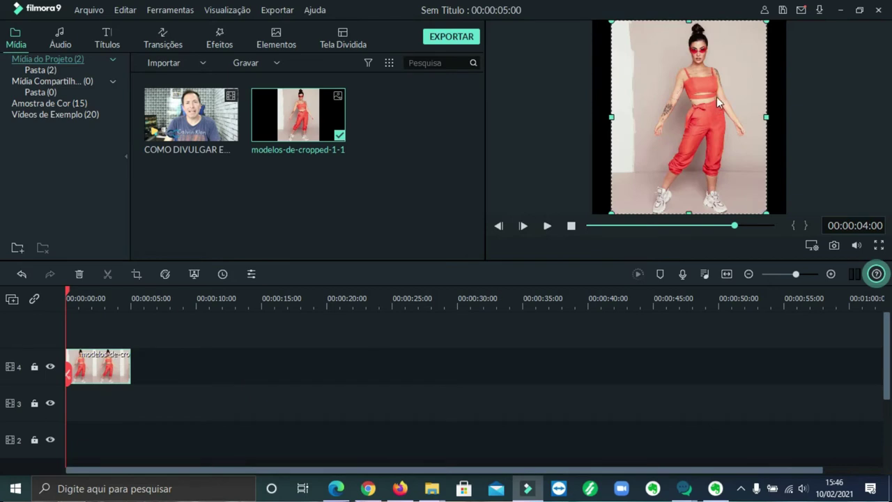
Step: Crop the image clip to a 1:1 ratio at 1080 x 1080, with the crop area aligned to the picture's upper edge
{"action": "left_click", "coordinate": [136, 274]}
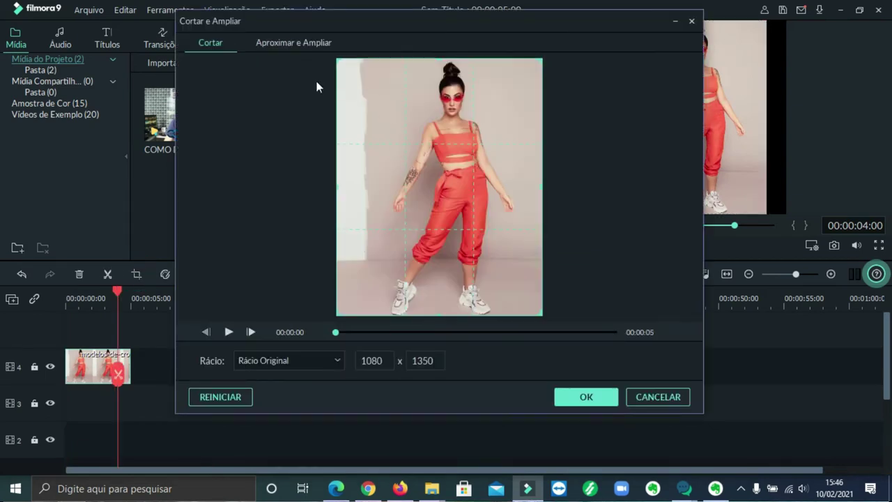
{"action": "left_click", "coordinate": [334, 359]}
{"action": "left_click", "coordinate": [312, 412]}
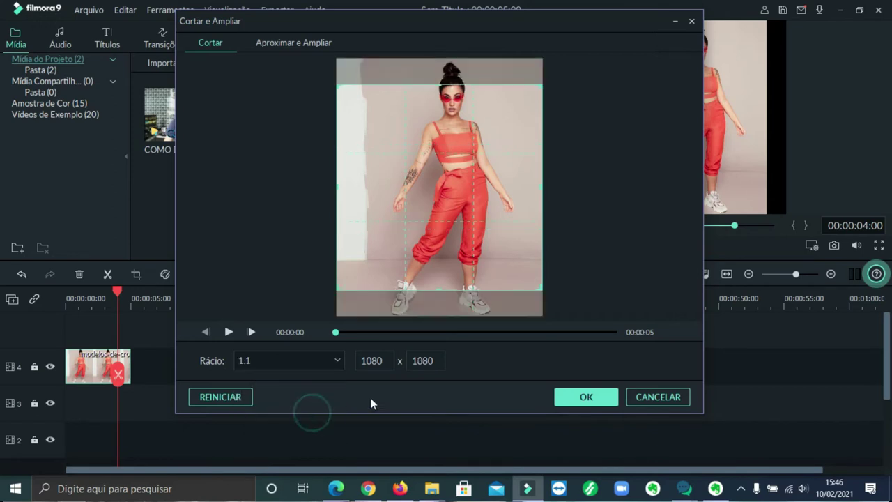
{"action": "left_click_drag", "start_coordinate": [502, 208], "coordinate": [505, 184]}
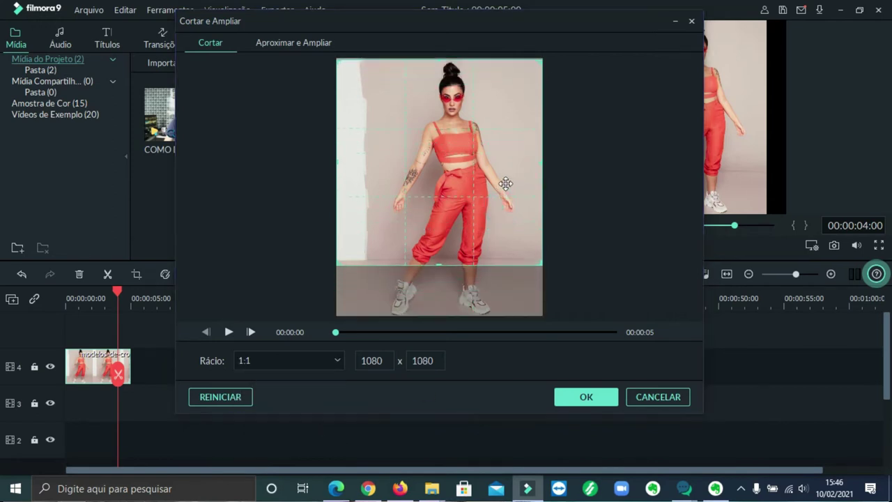
{"action": "left_click", "coordinate": [586, 397]}
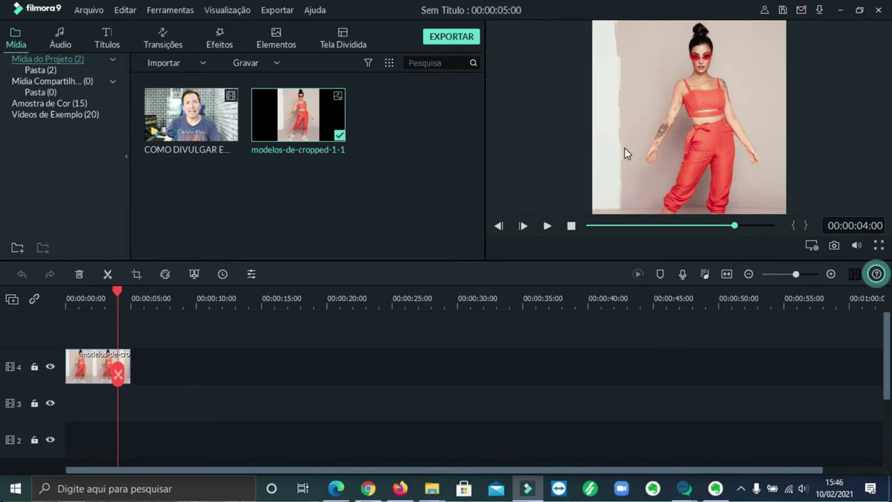
Step: Browse the title presets and add Filmora Legacy Pack Lowerthird 02 on a track above the image at the timeline start
{"action": "left_click", "coordinate": [162, 43]}
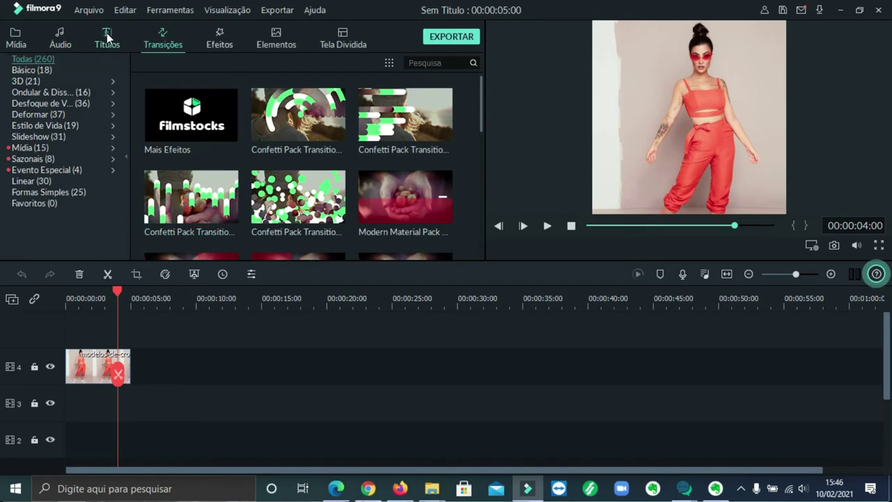
{"action": "left_click", "coordinate": [107, 34]}
{"action": "scroll", "coordinate": [353, 154], "scroll_direction": "down", "scroll_amount": 5}
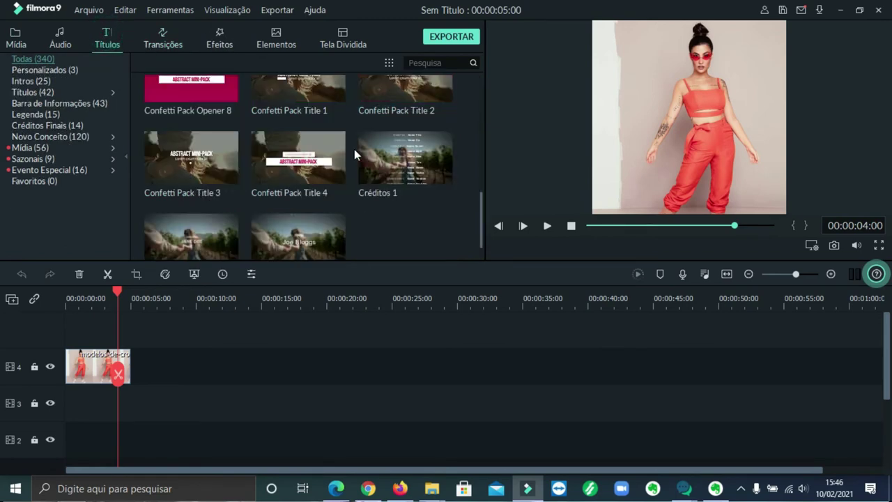
{"action": "scroll", "coordinate": [380, 179], "scroll_direction": "up", "scroll_amount": 5}
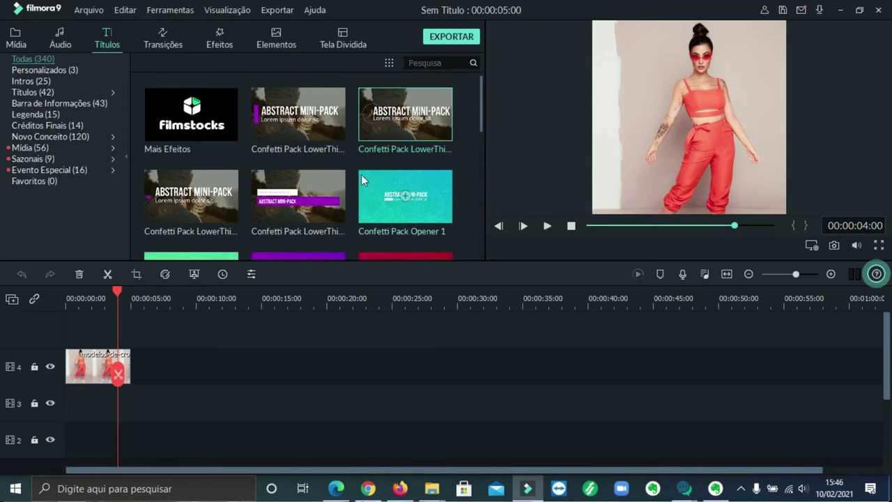
{"action": "scroll", "coordinate": [350, 163], "scroll_direction": "down", "scroll_amount": 10}
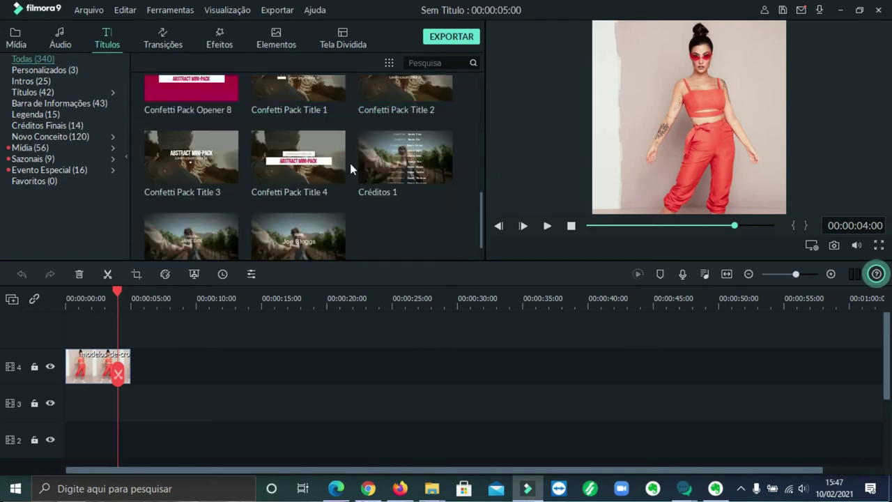
{"action": "scroll", "coordinate": [350, 163], "scroll_direction": "down", "scroll_amount": 10}
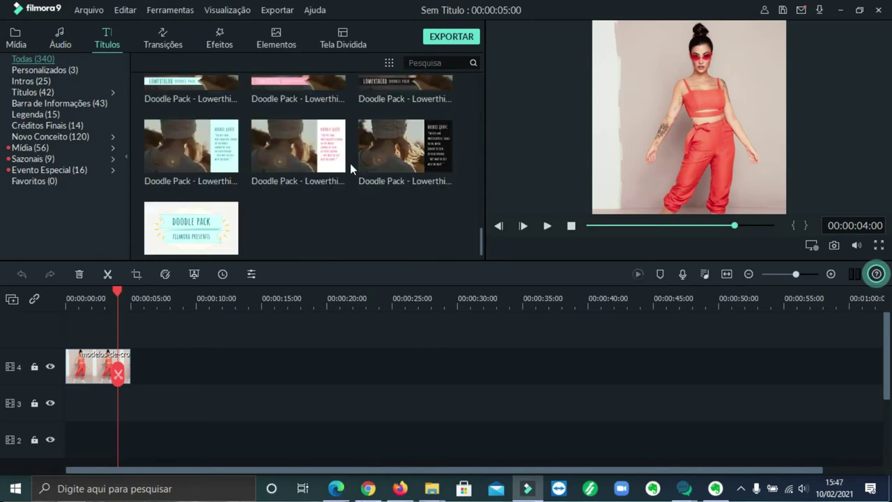
{"action": "scroll", "coordinate": [349, 163], "scroll_direction": "down", "scroll_amount": 3}
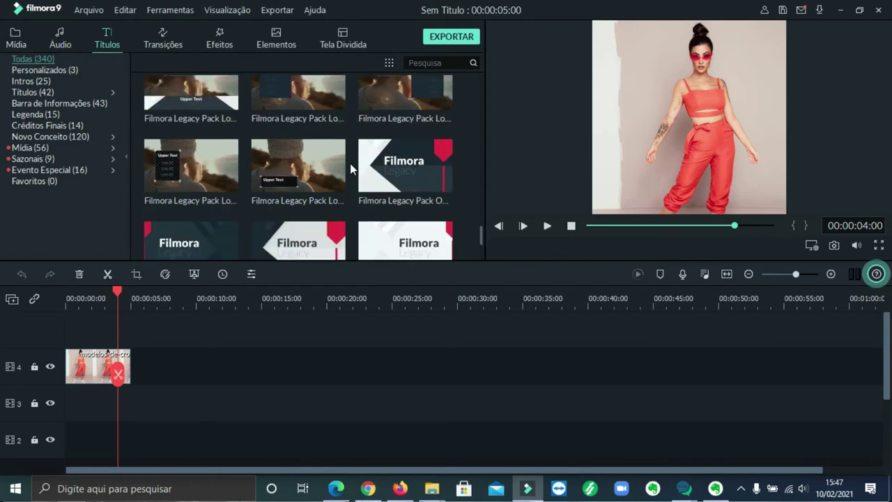
{"action": "scroll", "coordinate": [349, 163], "scroll_direction": "up", "scroll_amount": 3}
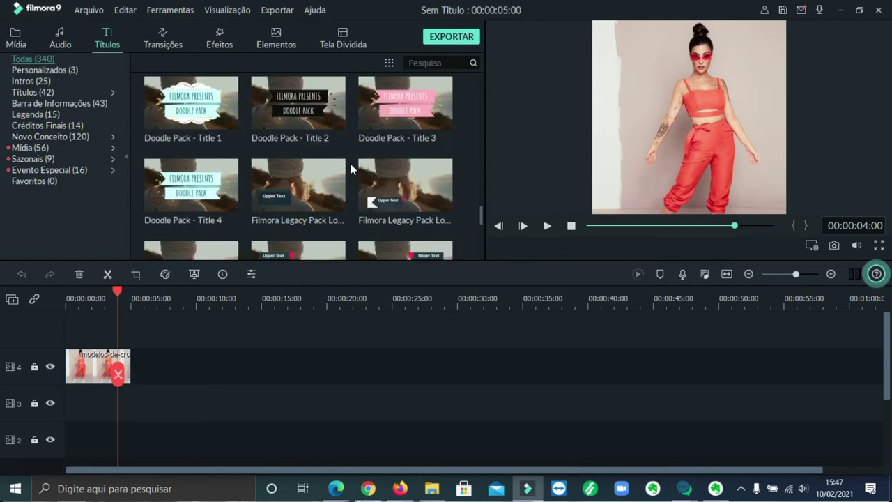
{"action": "left_click_drag", "start_coordinate": [438, 170], "coordinate": [68, 355]}
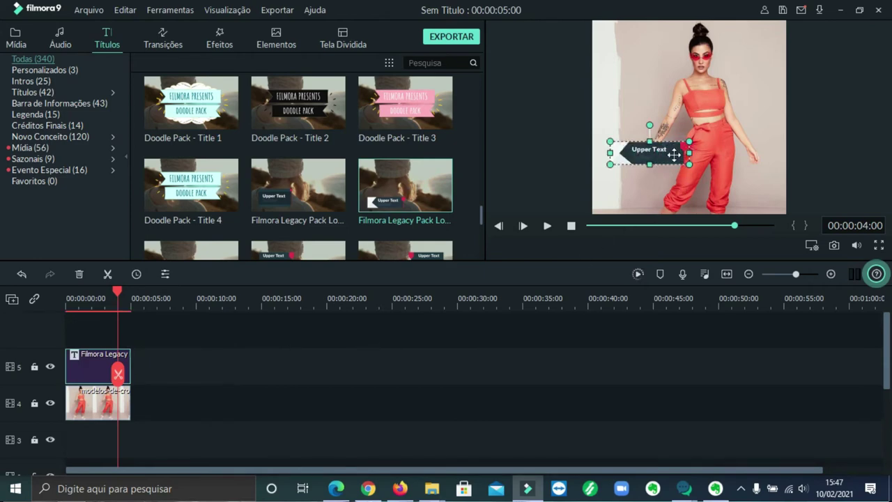
Step: Rotate the title's banner shape to vertical, stretch it to nearly the frame's full height and place it beside the model
{"action": "left_click_drag", "start_coordinate": [649, 123], "coordinate": [629, 135]}
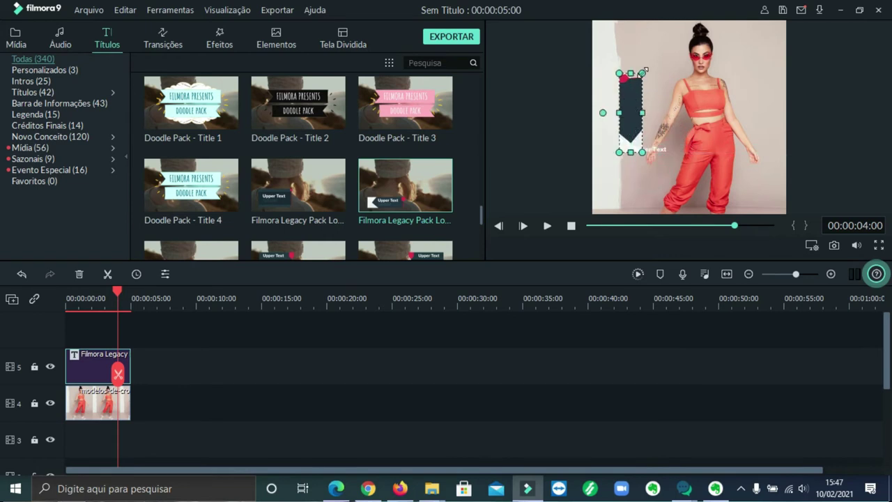
{"action": "left_click_drag", "start_coordinate": [630, 73], "coordinate": [631, 39]}
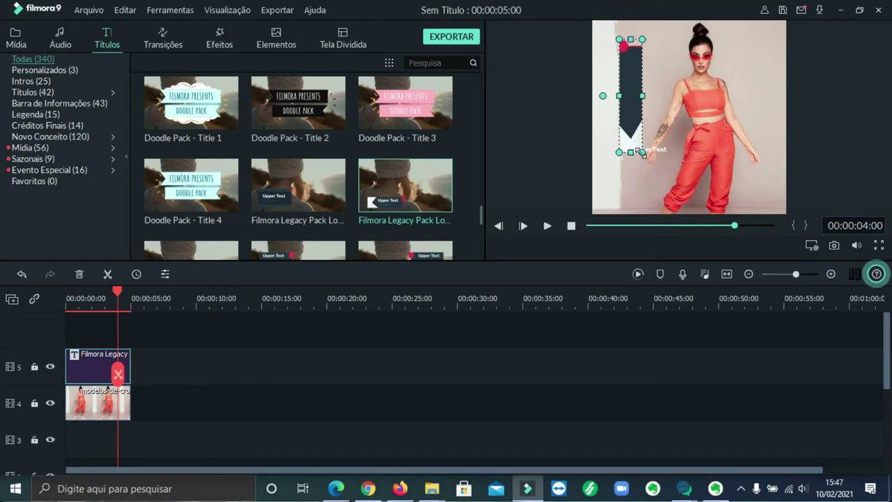
{"action": "left_click_drag", "start_coordinate": [642, 153], "coordinate": [651, 207]}
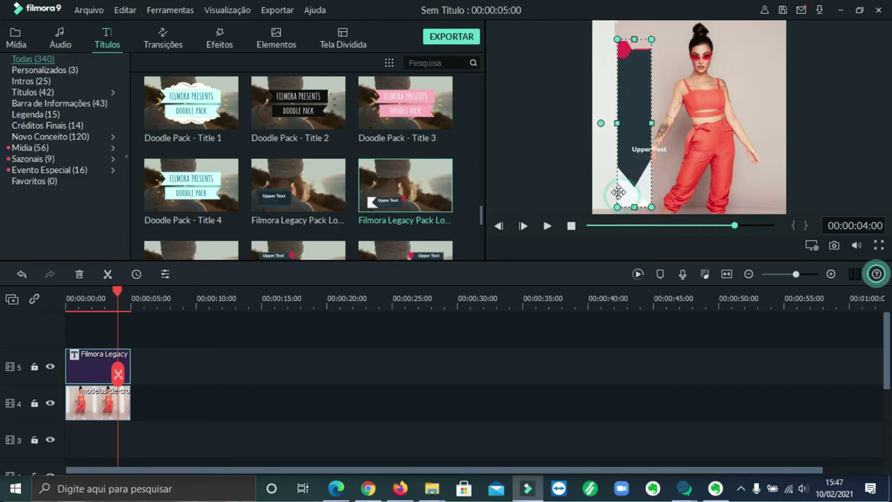
{"action": "left_click_drag", "start_coordinate": [654, 36], "coordinate": [651, 27]}
{"action": "left_click_drag", "start_coordinate": [640, 99], "coordinate": [631, 95]}
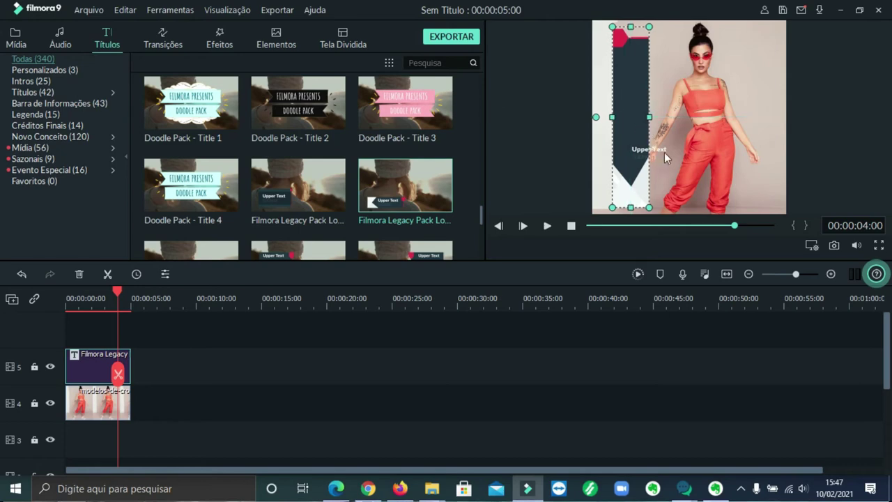
Step: Clear the "Upper Text" line from the lower-third title
{"action": "left_click", "coordinate": [664, 152]}
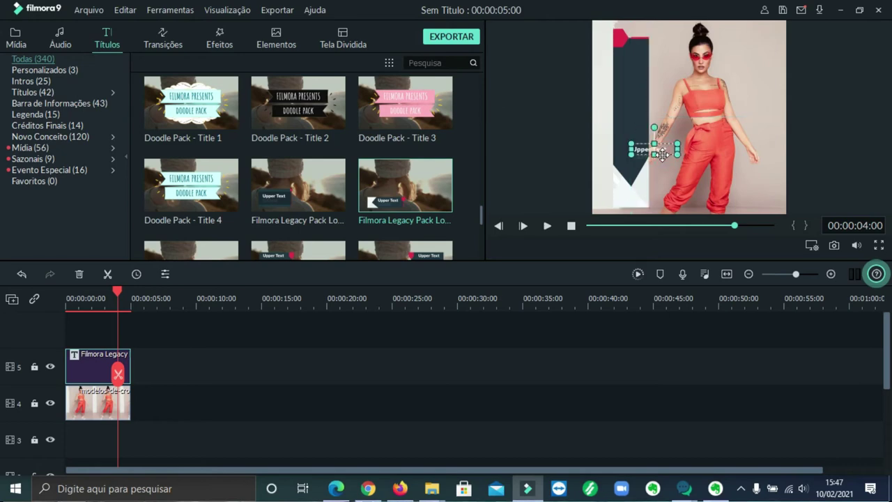
{"action": "double_click", "coordinate": [653, 153]}
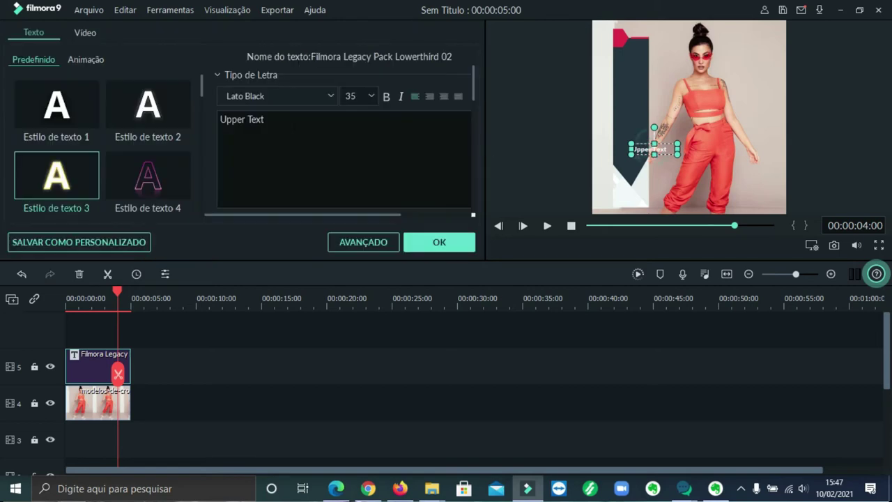
{"action": "left_click_drag", "start_coordinate": [273, 121], "coordinate": [218, 120]}
{"action": "key", "text": "BackSpace"}
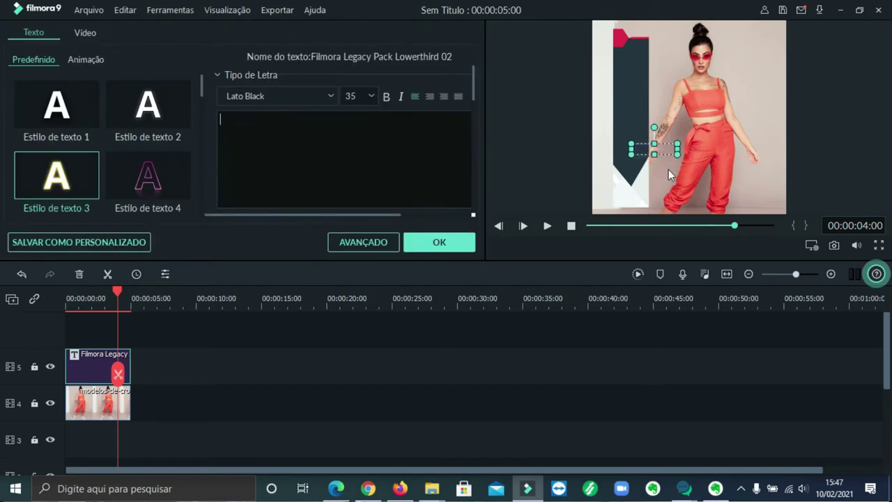
{"action": "left_click", "coordinate": [781, 148]}
{"action": "left_click", "coordinate": [814, 149]}
{"action": "left_click", "coordinate": [444, 246]}
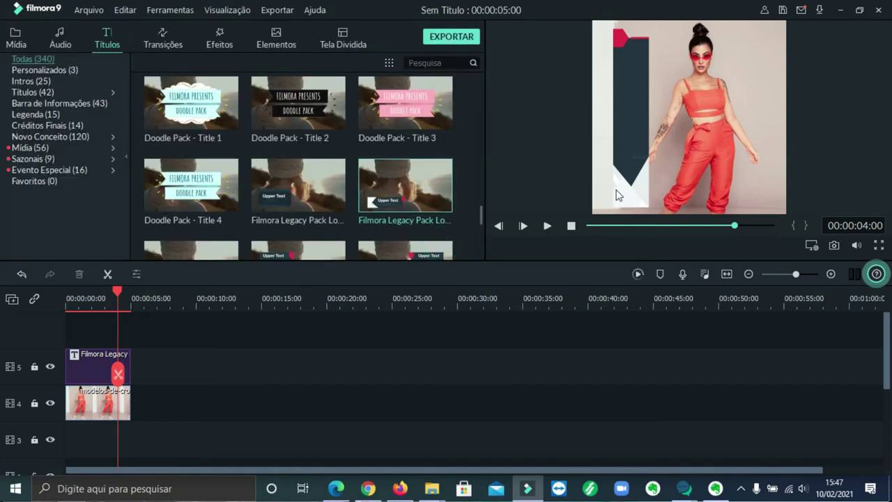
Step: Clear the title's remaining small Lato-Hairline text line so only the banner shape is left
{"action": "left_click", "coordinate": [644, 158]}
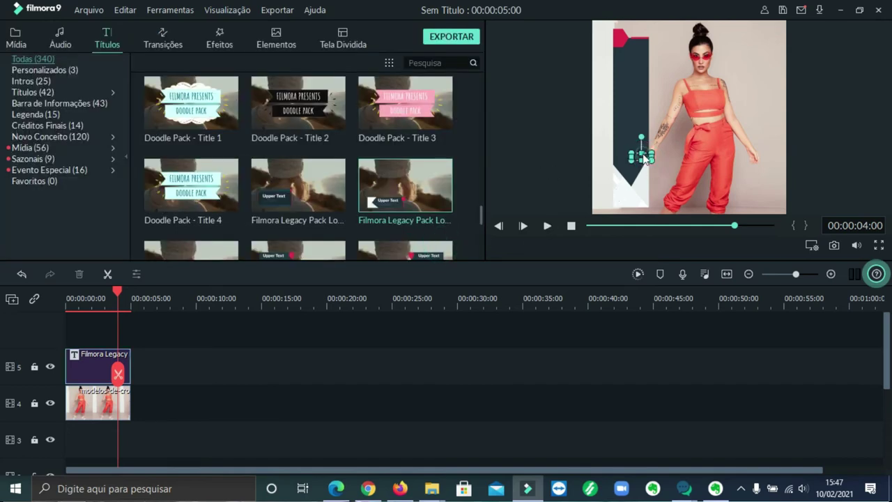
{"action": "double_click", "coordinate": [645, 158]}
{"action": "double_click", "coordinate": [271, 119]}
{"action": "key", "text": "BackSpace"}
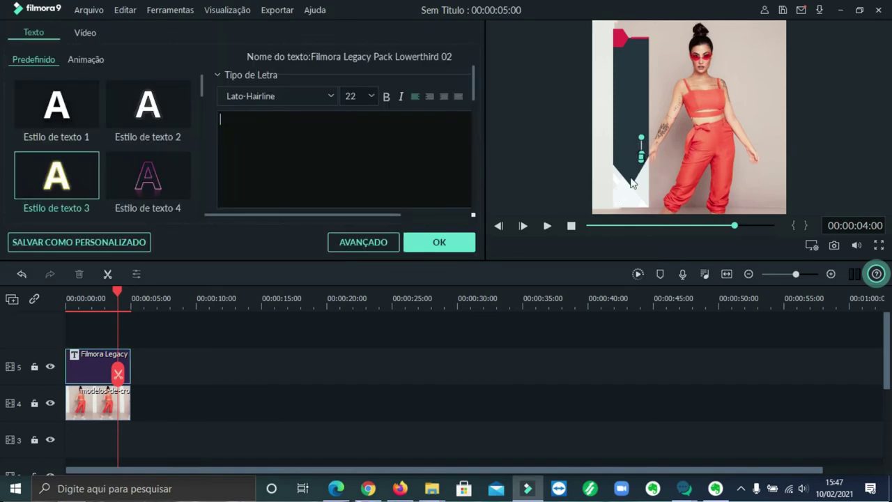
{"action": "left_click", "coordinate": [607, 147]}
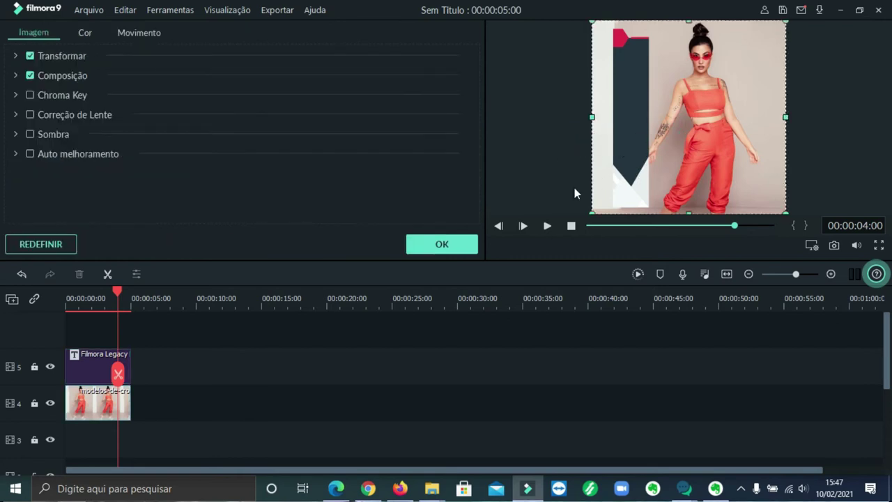
{"action": "left_click", "coordinate": [460, 245]}
Step: Rotate the banner shape back to horizontal and place it across the lower part of the image
{"action": "left_click", "coordinate": [638, 166]}
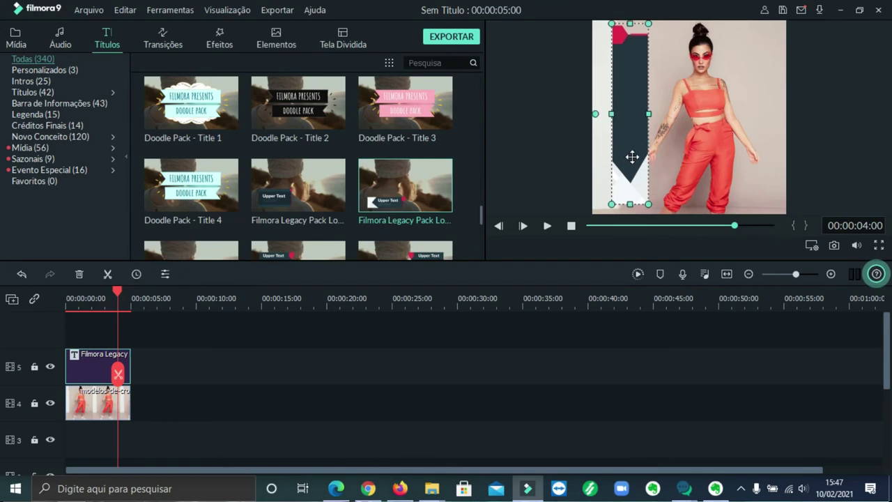
{"action": "left_click", "coordinate": [807, 138]}
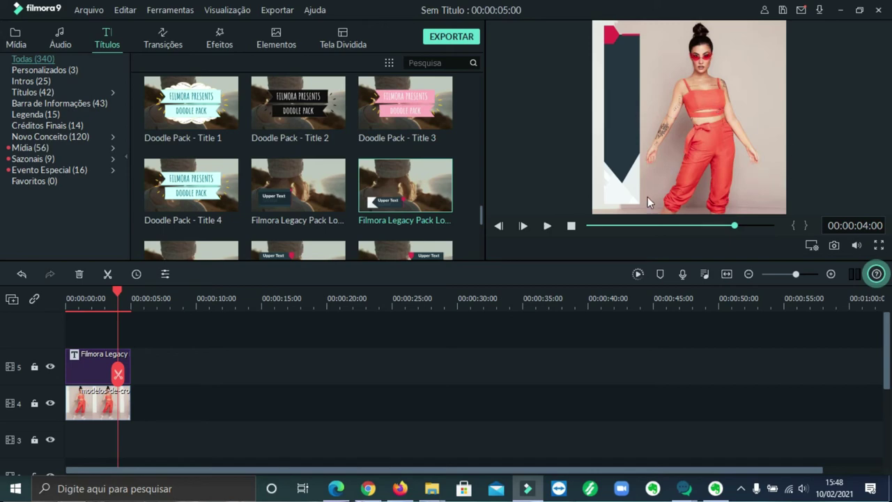
{"action": "left_click", "coordinate": [622, 70]}
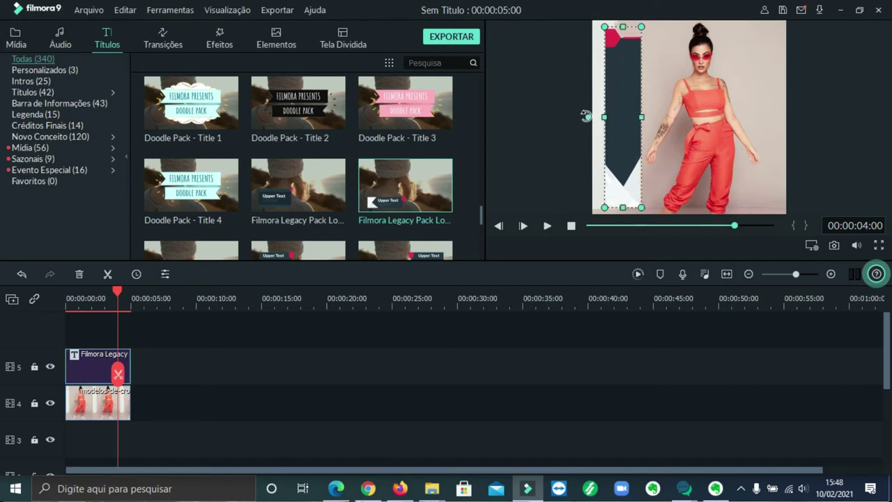
{"action": "left_click", "coordinate": [587, 116]}
{"action": "left_click_drag", "start_coordinate": [587, 115], "coordinate": [622, 82]}
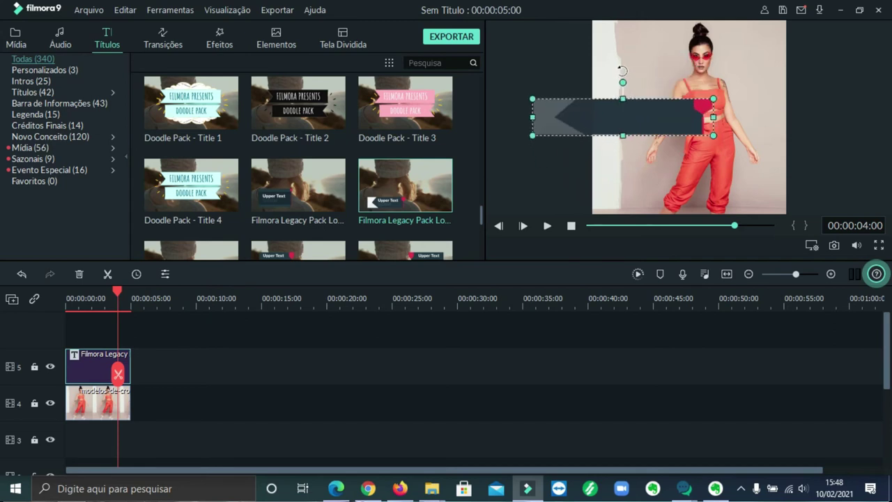
{"action": "left_click_drag", "start_coordinate": [648, 122], "coordinate": [717, 196]}
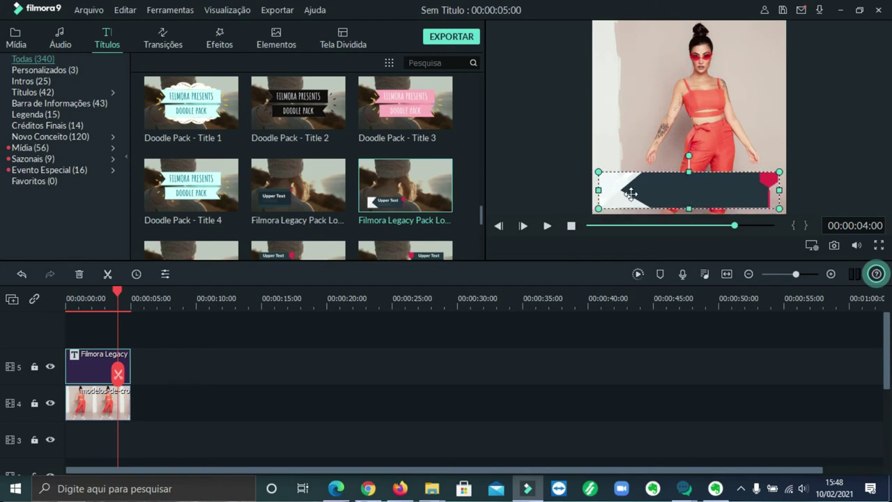
{"action": "left_click", "coordinate": [871, 128]}
Step: Shrink the horizontal banner slightly so it leaves margins on both sides of the square frame
{"action": "left_click", "coordinate": [767, 183]}
{"action": "left_click_drag", "start_coordinate": [599, 174], "coordinate": [616, 178]}
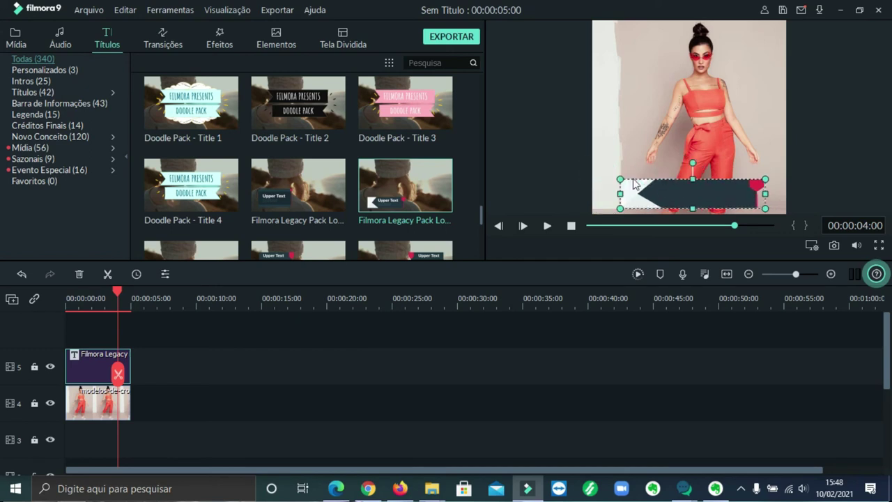
{"action": "left_click_drag", "start_coordinate": [767, 171], "coordinate": [766, 178]}
{"action": "left_click", "coordinate": [831, 166]}
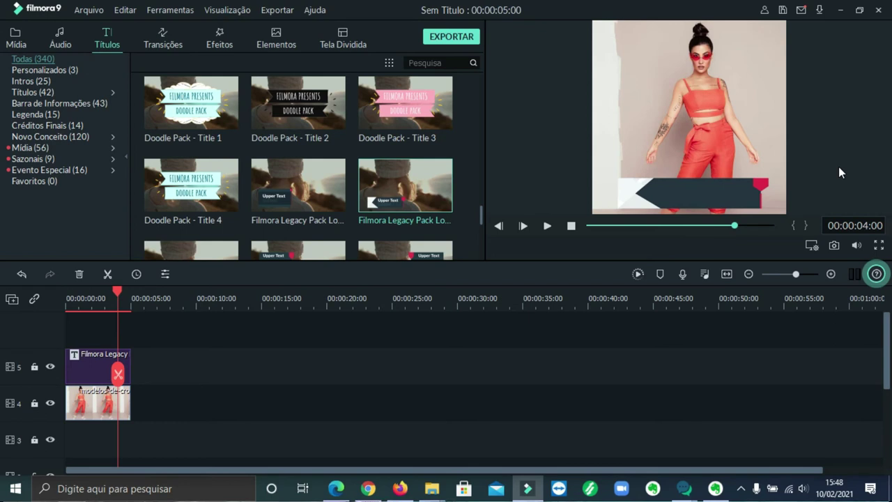
{"action": "left_click", "coordinate": [812, 245]}
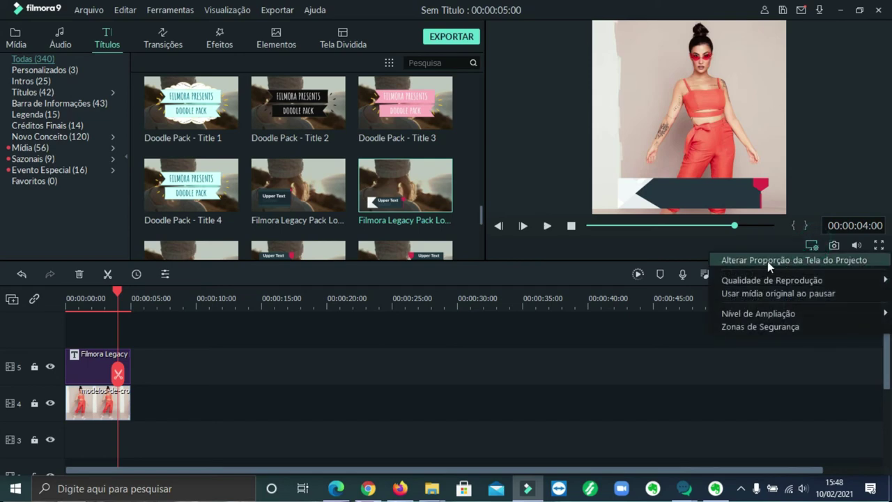
{"action": "left_click", "coordinate": [666, 244]}
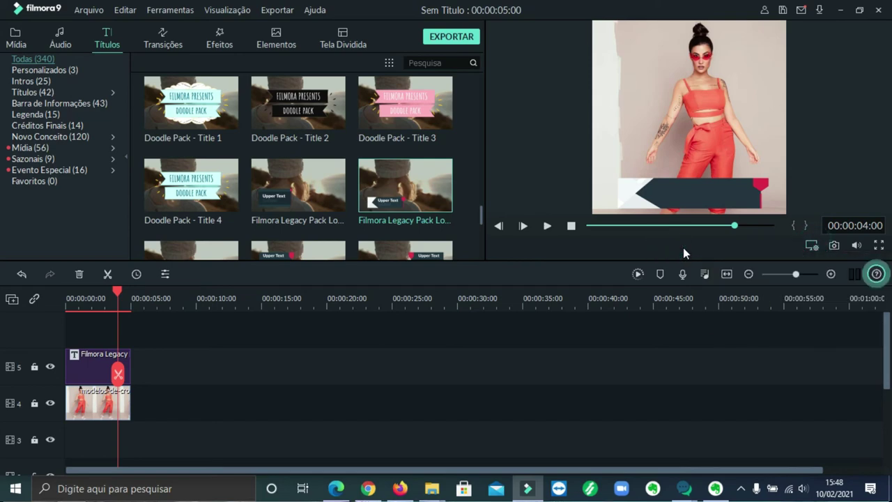